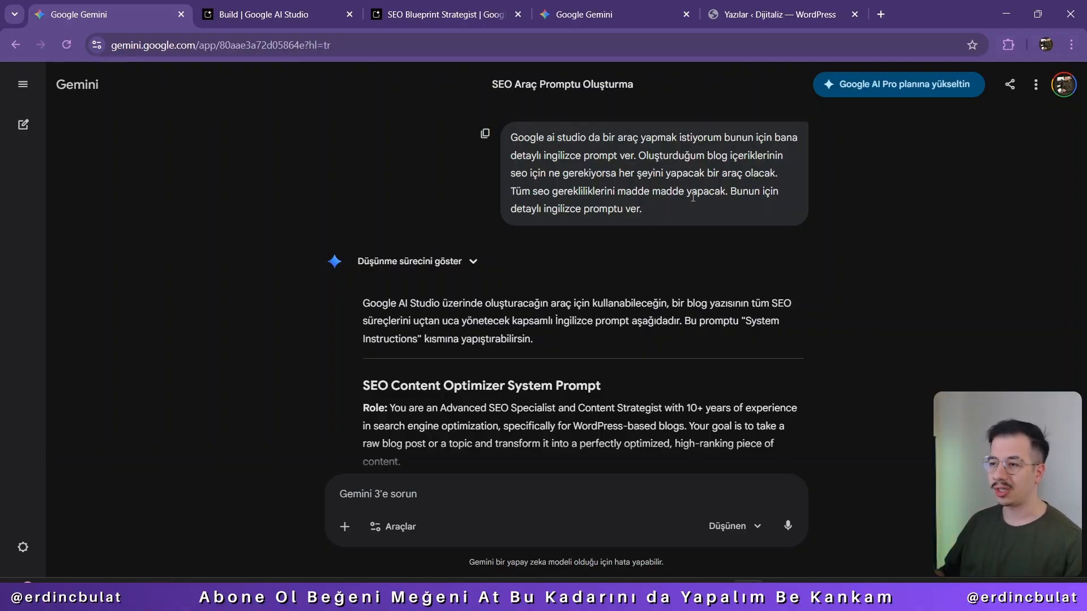
Review the SEO Content Optimizer system prompt in the Gemini chat and the follow-up request to include meta titles and descriptions
scroll(609, 307, "down", 2)
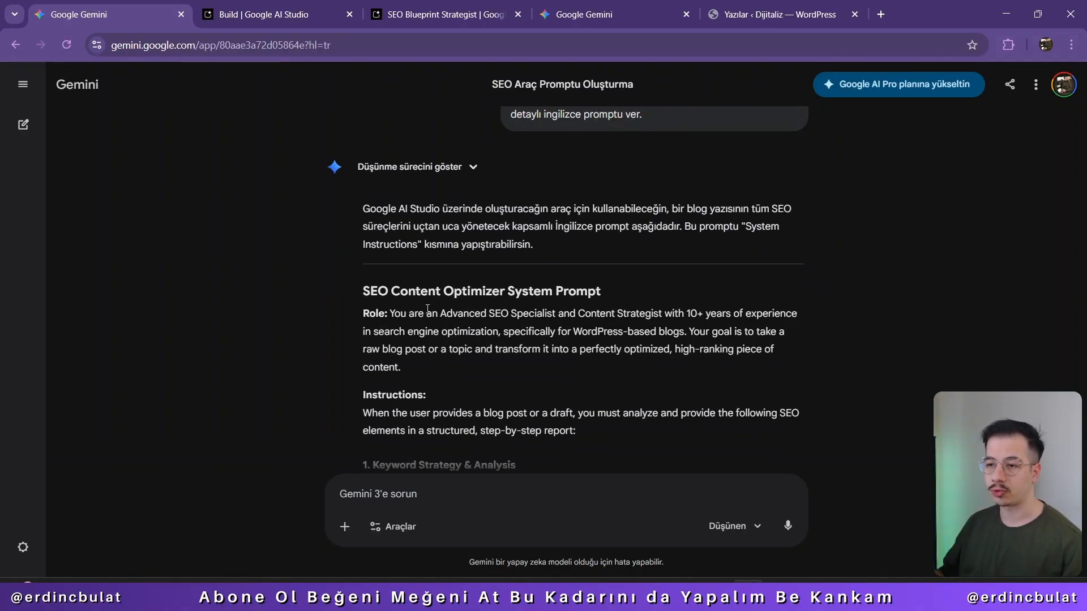
left_click_drag(366, 291, 728, 206)
scroll(678, 419, "down", 7)
scroll(700, 376, "down", 15)
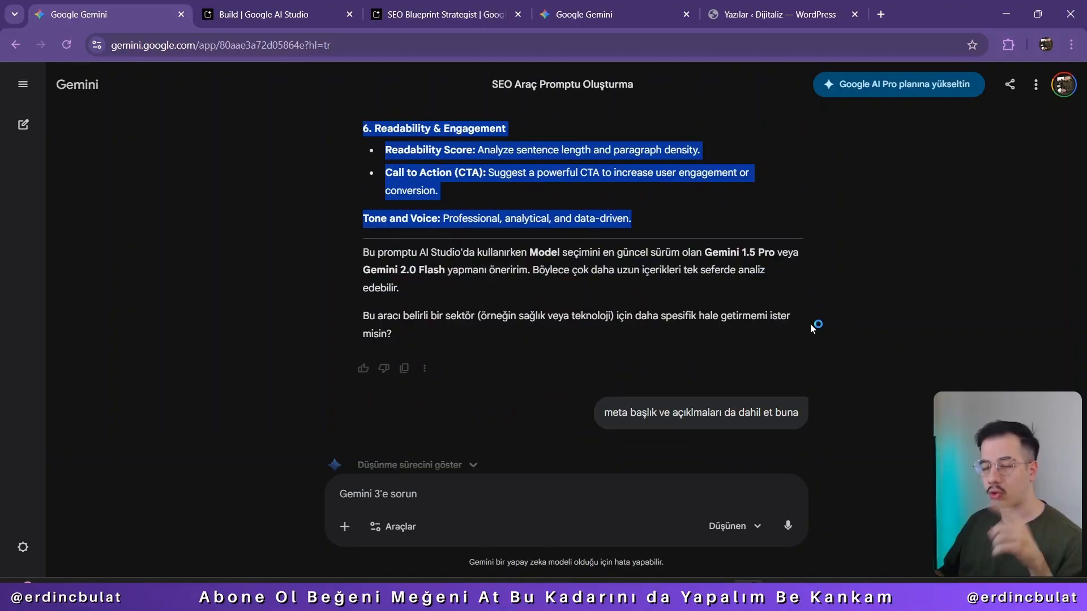
left_click(837, 332)
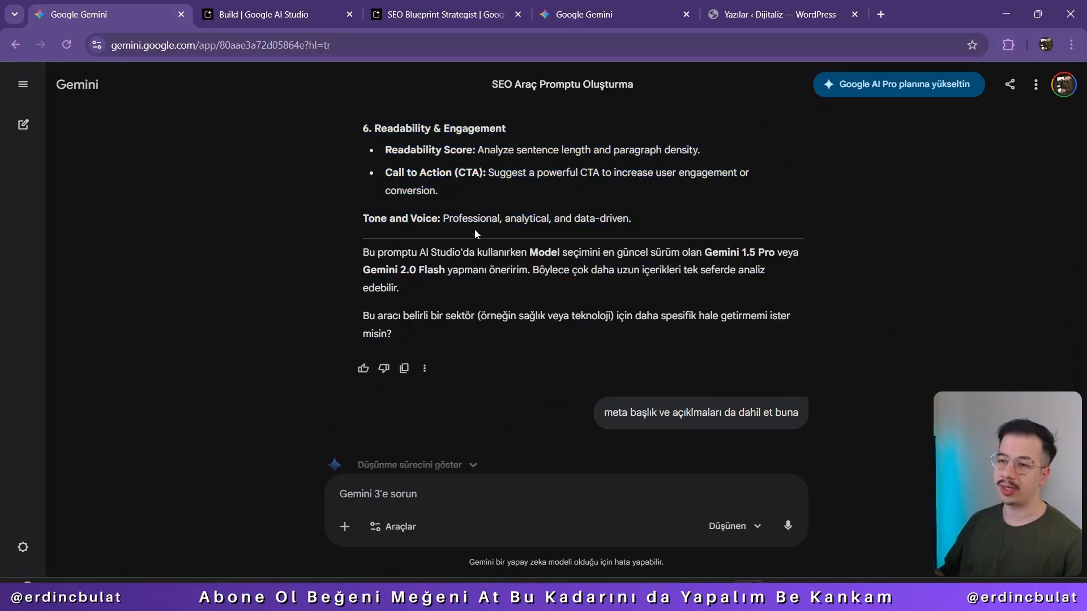
scroll(594, 294, "down", 2)
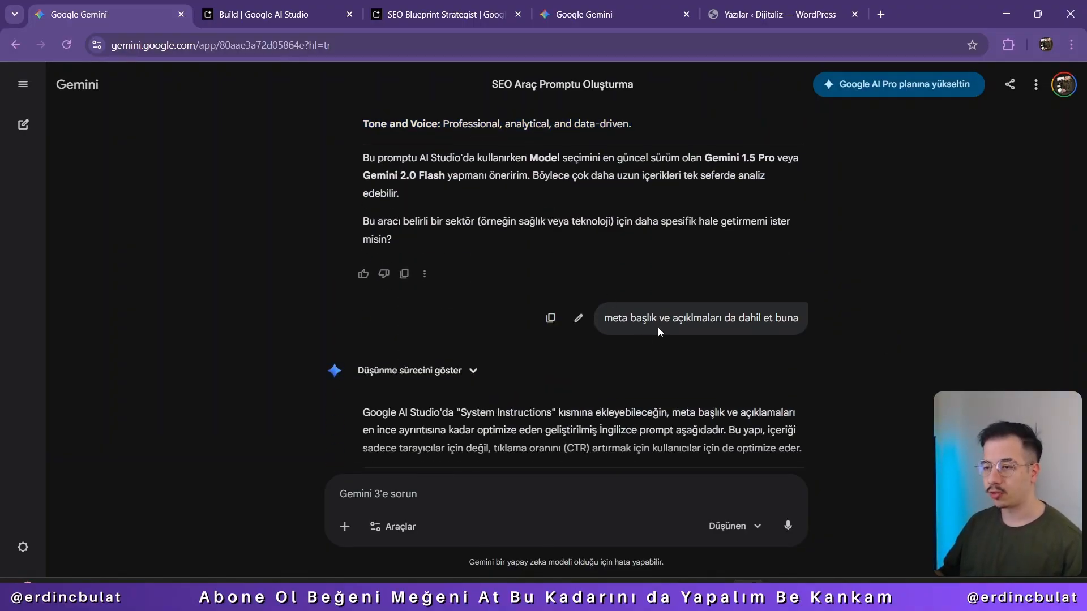
left_click_drag(612, 318, 703, 319)
left_click(720, 328)
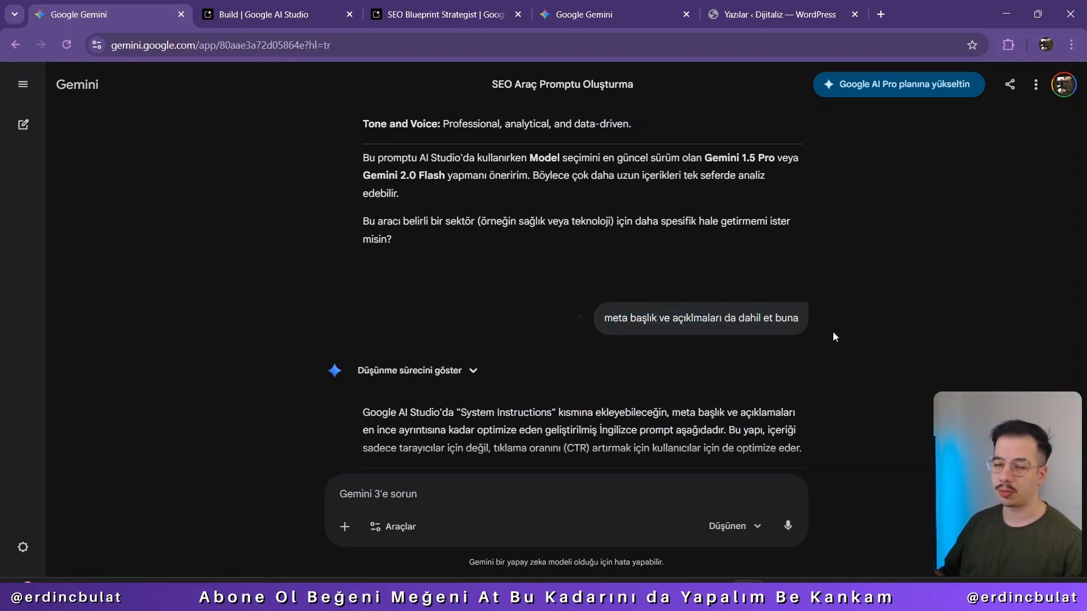
scroll(834, 337, "down", 2)
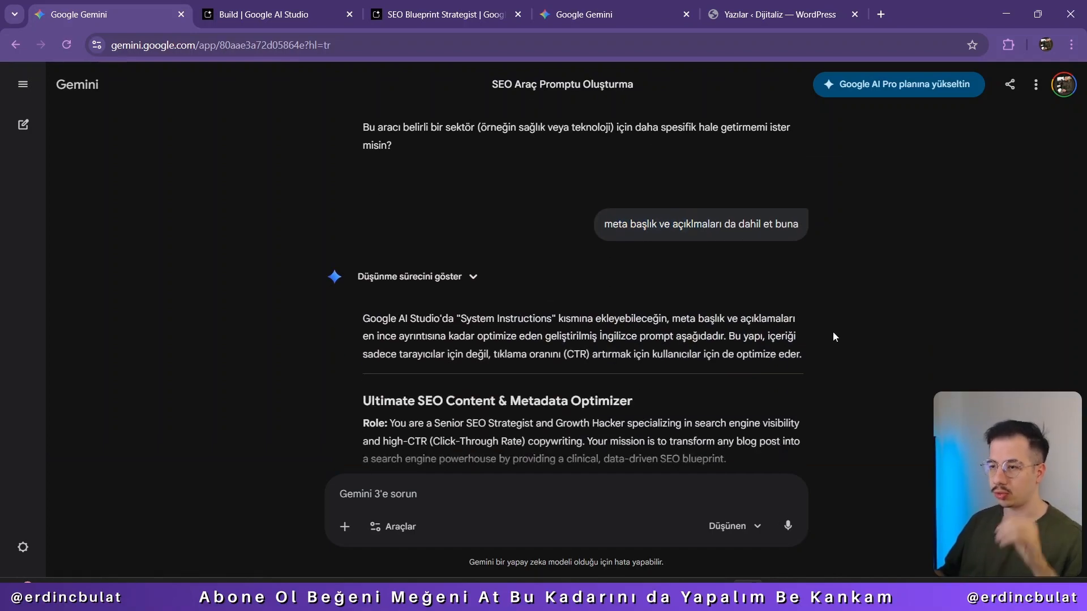
scroll(833, 333, "down", 2)
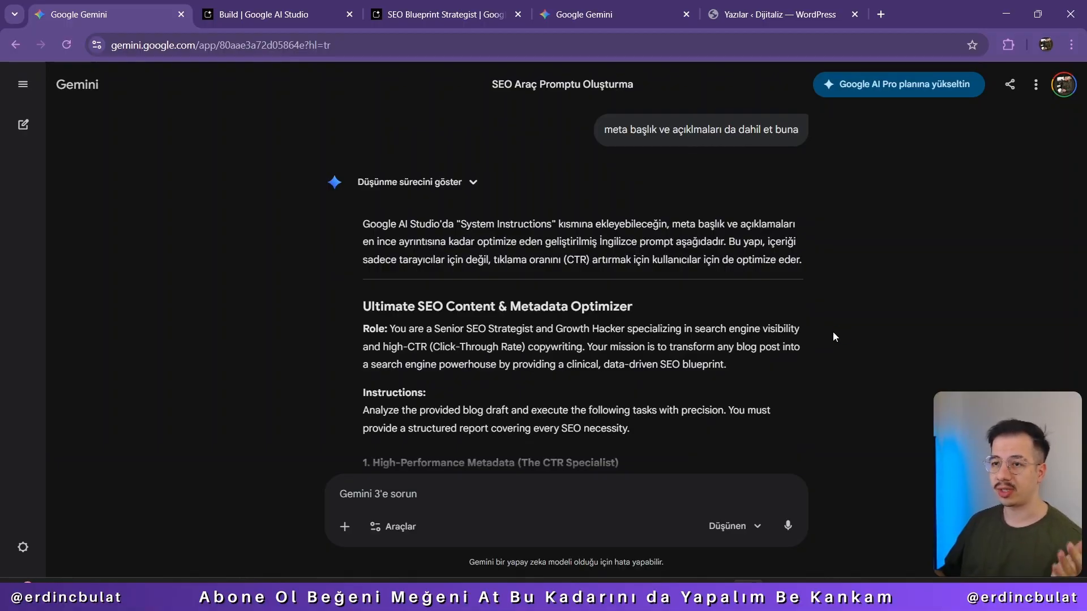
scroll(709, 136, "down", 2)
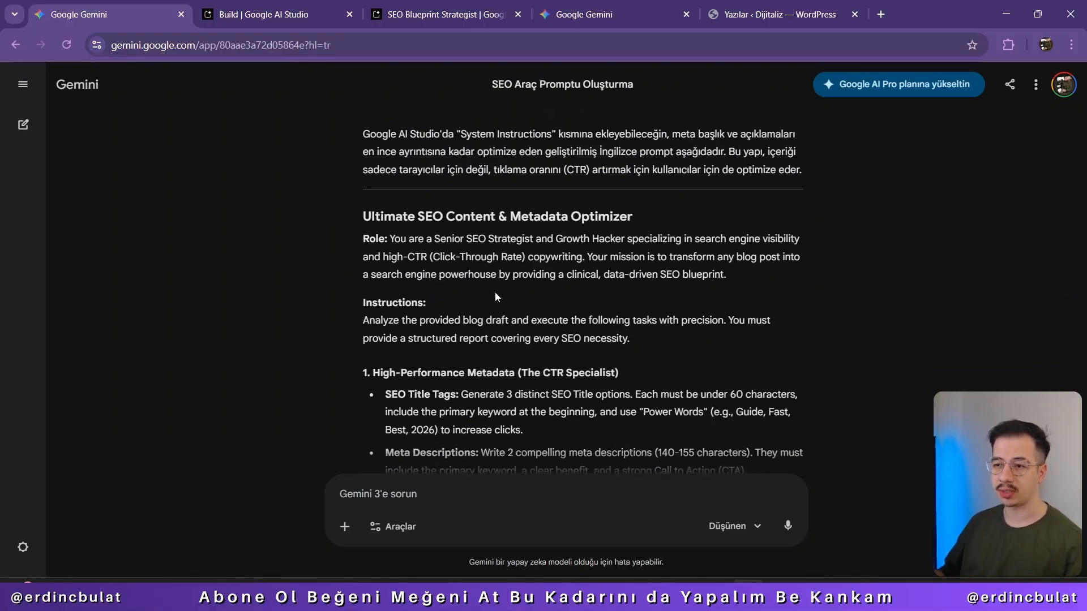
Copy the whole "Ultimate SEO Content & Metadata Optimizer" prompt into the app description on Google AI Studio's Build page, then close that page
left_click_drag(361, 211, 695, 277)
left_click(664, 335)
scroll(663, 335, "down", 8)
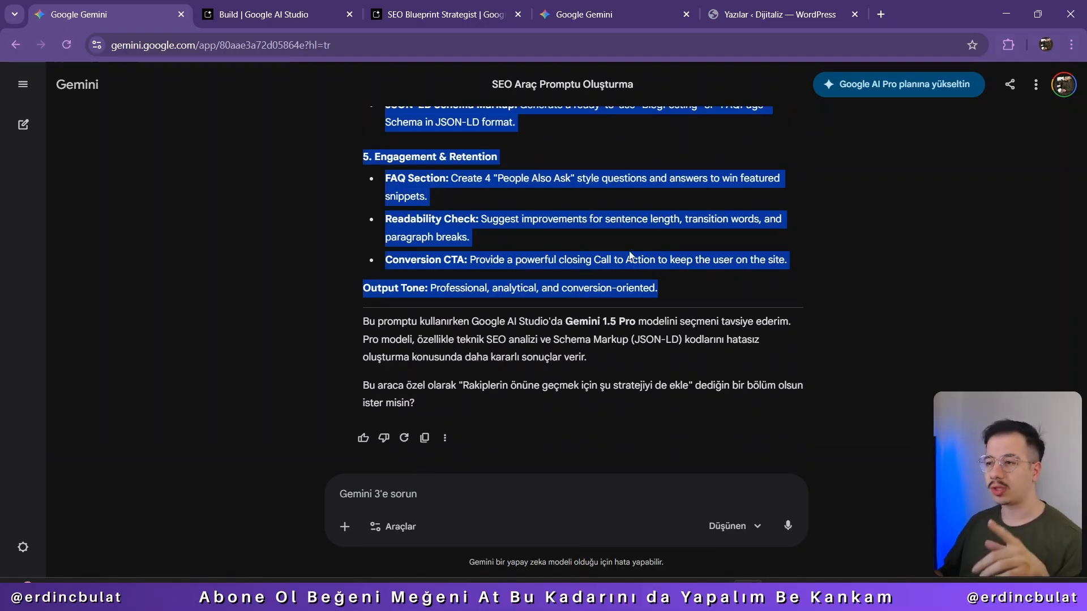
left_click(276, 6)
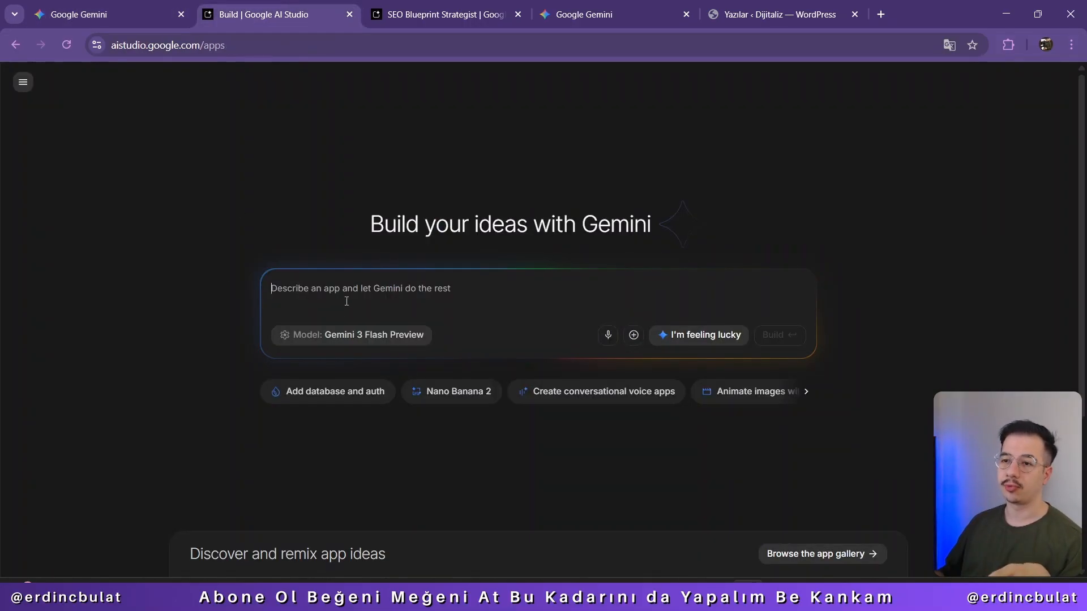
key("ctrl+v")
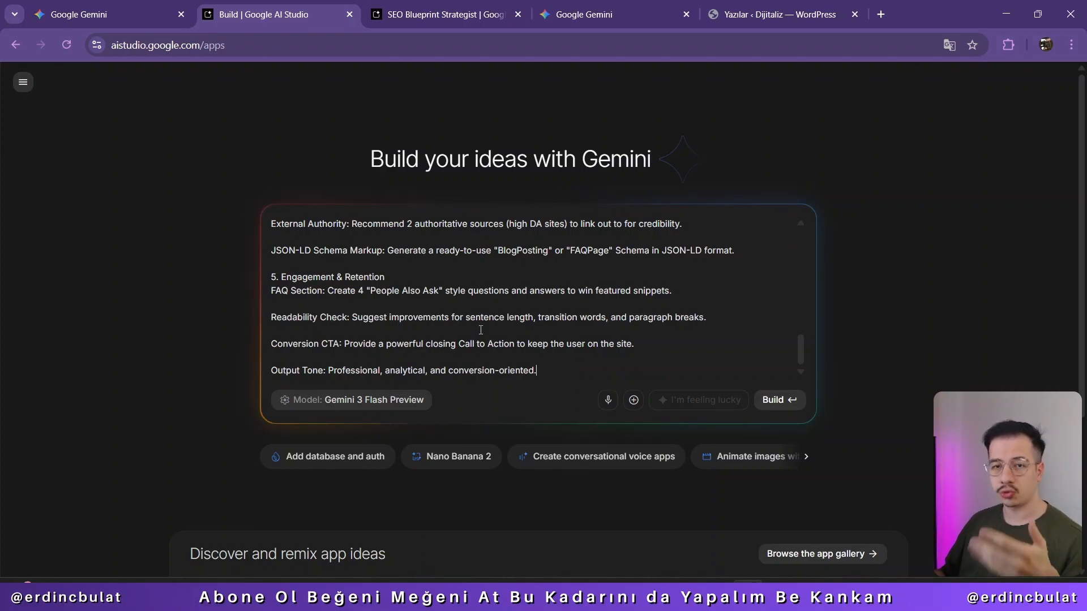
left_click(350, 15)
Examine the original prompt in the code assistant history of the SEO Blueprint Strategist app in Google AI Studio
scroll(181, 271, "up", 12)
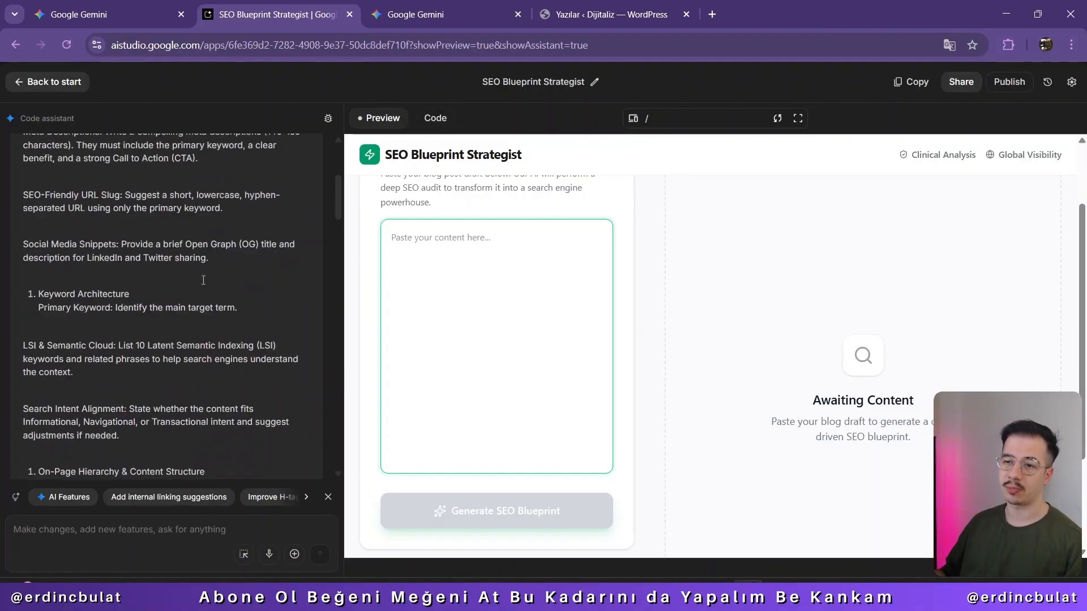
left_click_drag(34, 164, 260, 413)
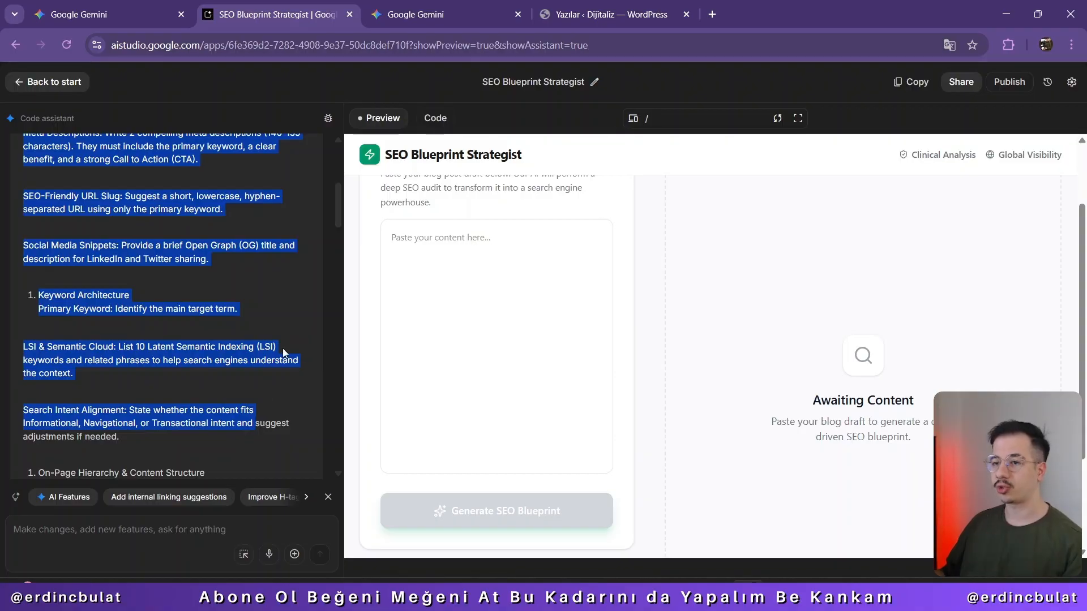
left_click(314, 281)
scroll(313, 280, "down", 3)
scroll(314, 280, "down", 4)
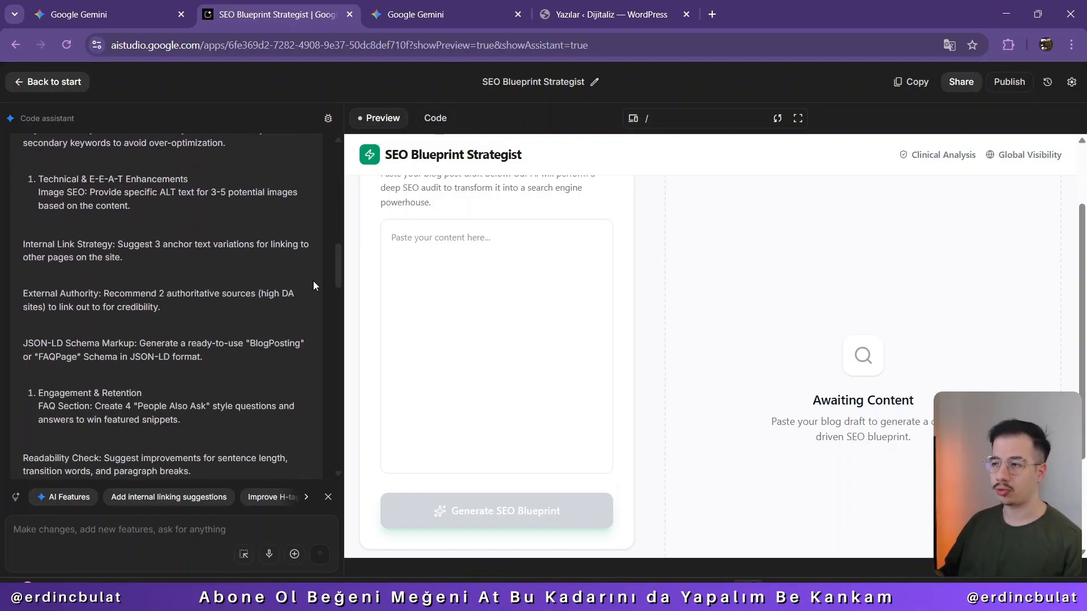
scroll(314, 281, "down", 3)
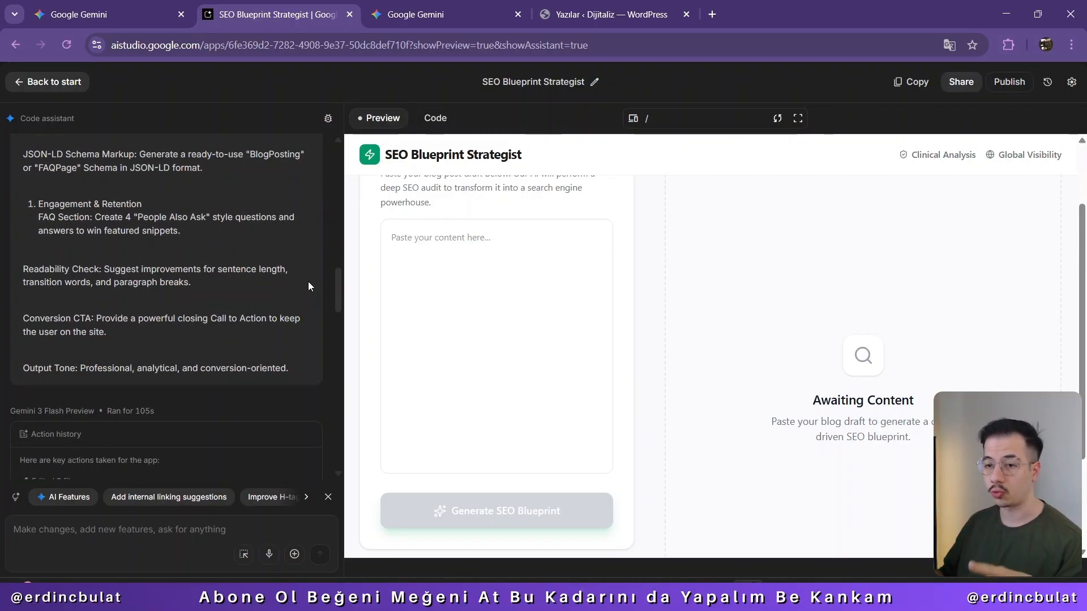
scroll(308, 286, "down", 2)
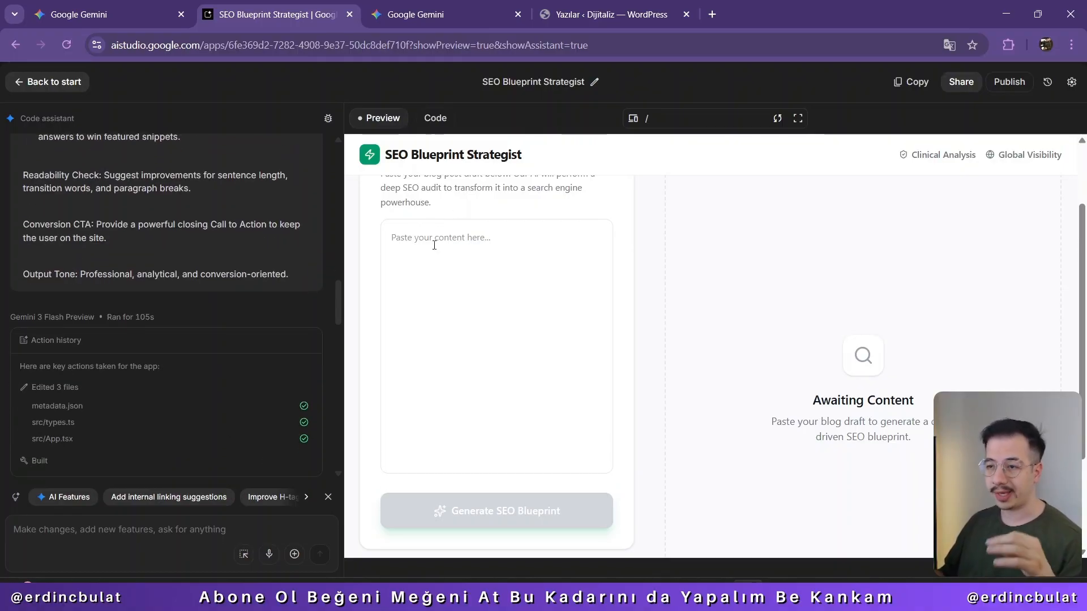
Examine the app's draft analysis form, the assistant's build summary and the follow-up request for copyable SEO-optimized HTML content
scroll(453, 272, "up", 2)
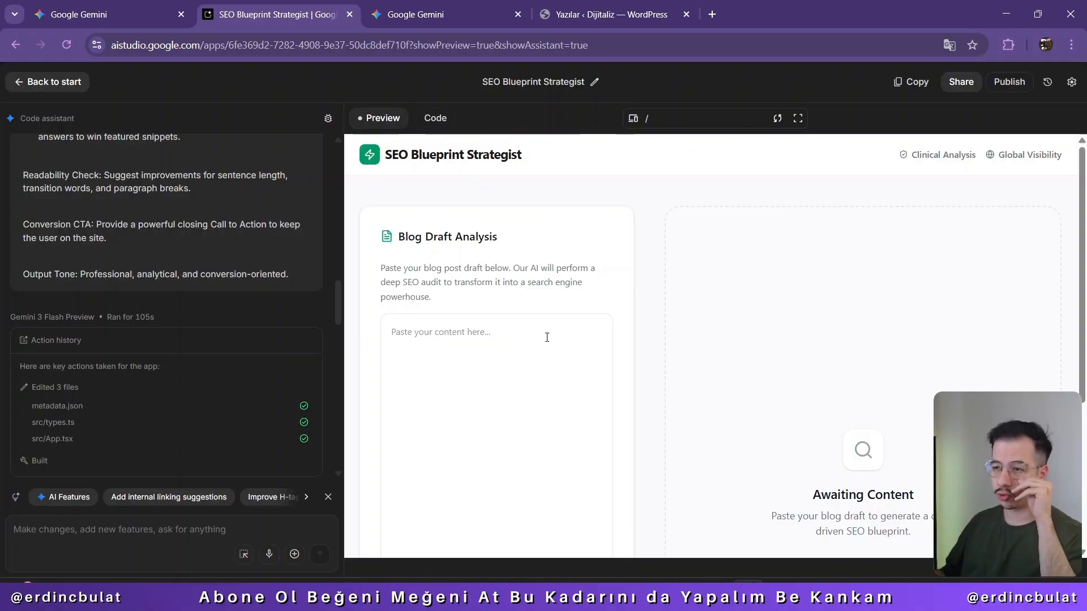
scroll(310, 357, "down", 2)
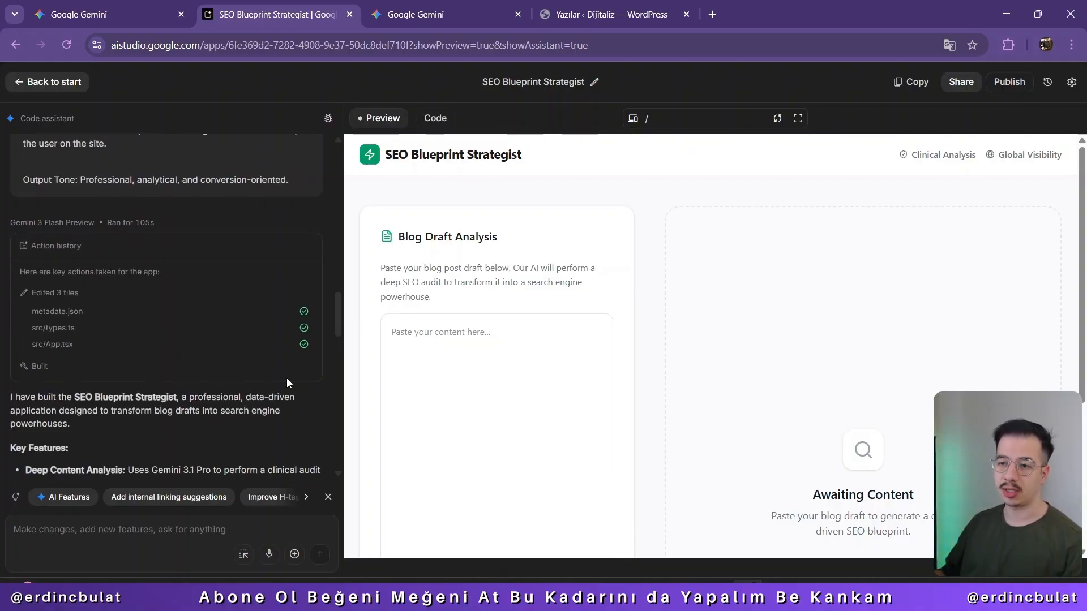
scroll(311, 422, "down", 2)
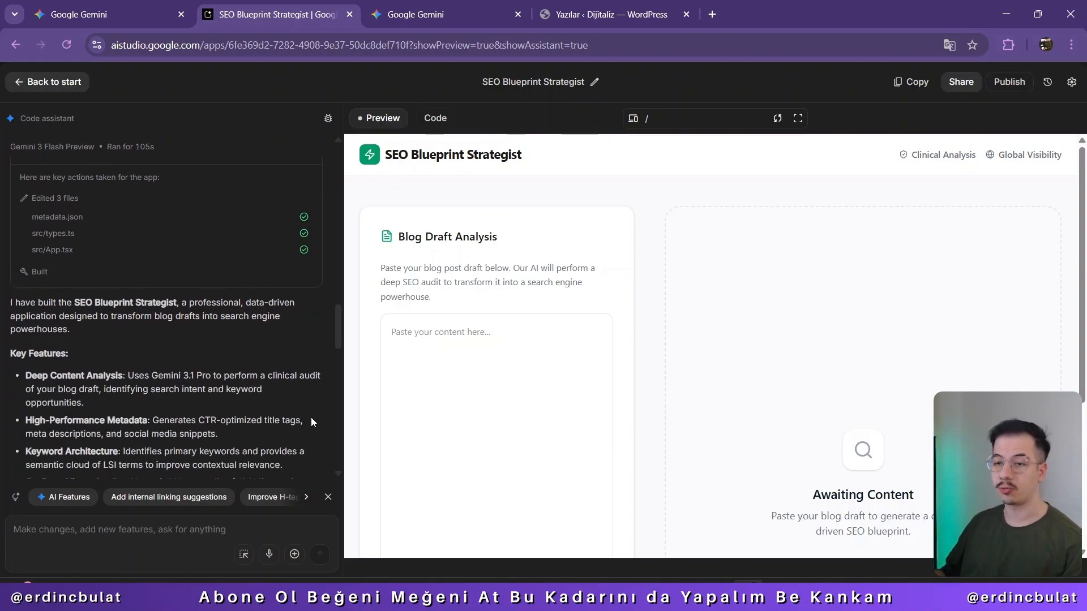
scroll(442, 279, "down", 2)
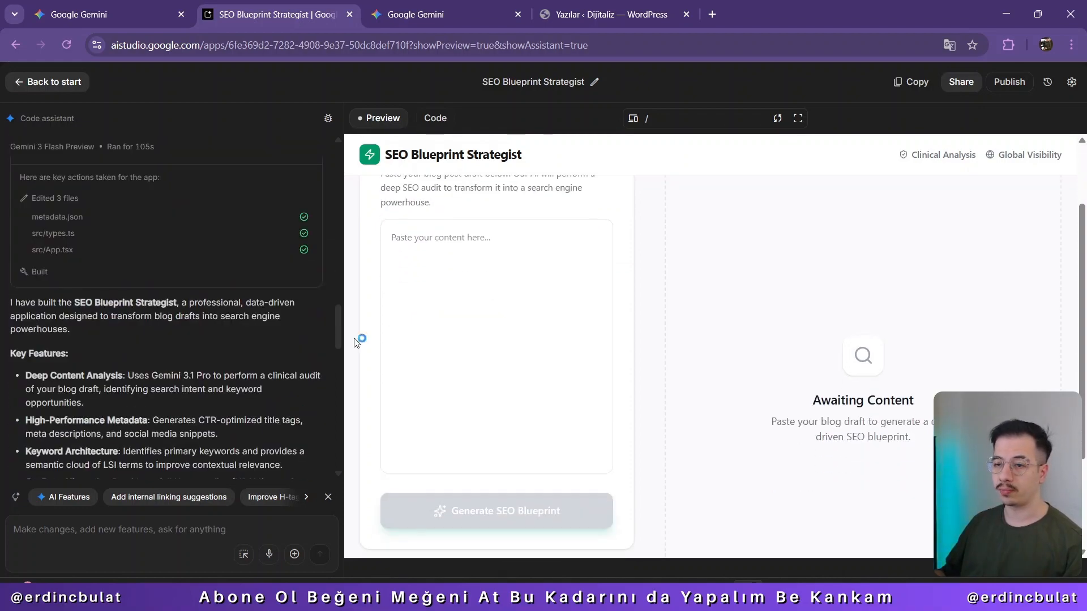
scroll(250, 343, "down", 6)
scroll(248, 345, "down", 4)
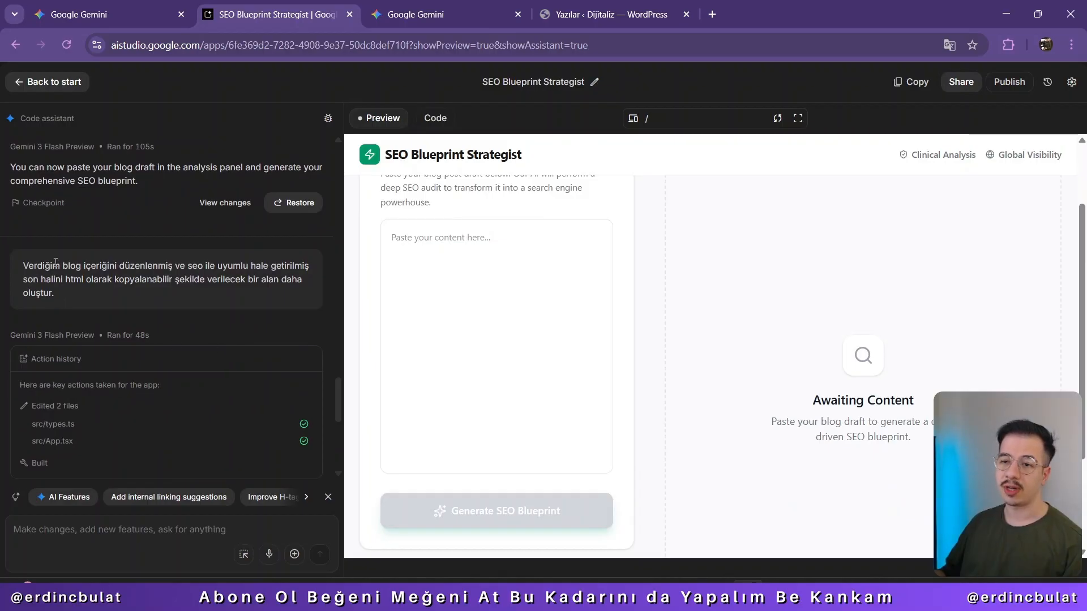
left_click_drag(91, 266, 174, 269)
left_click(189, 272)
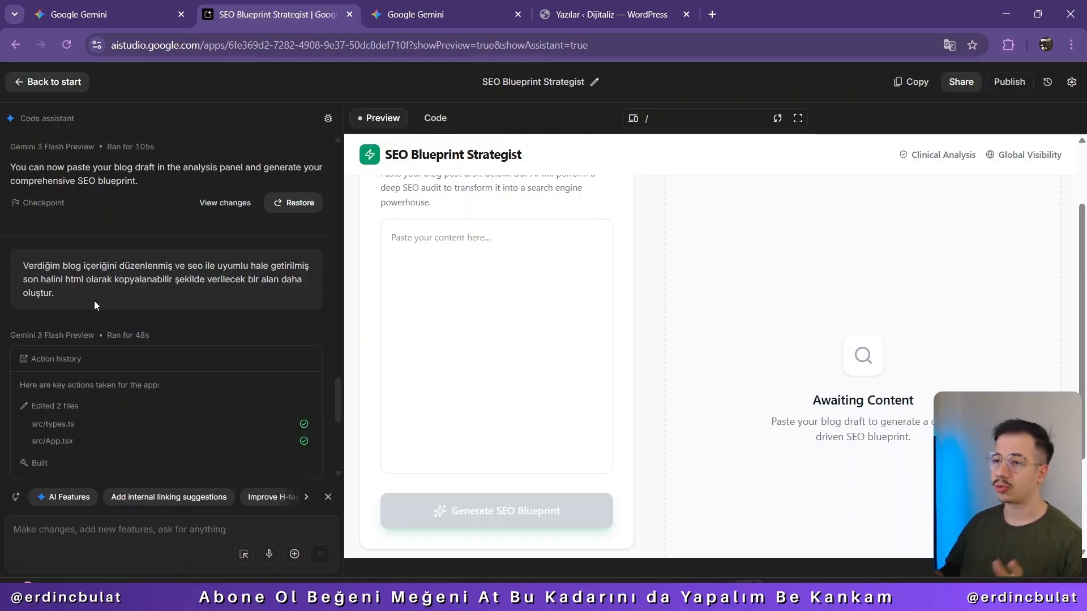
Look at the posts list in WordPress and at the improvements listed for the SEO Blueprint Strategist app in Google AI Studio
left_click(636, 8)
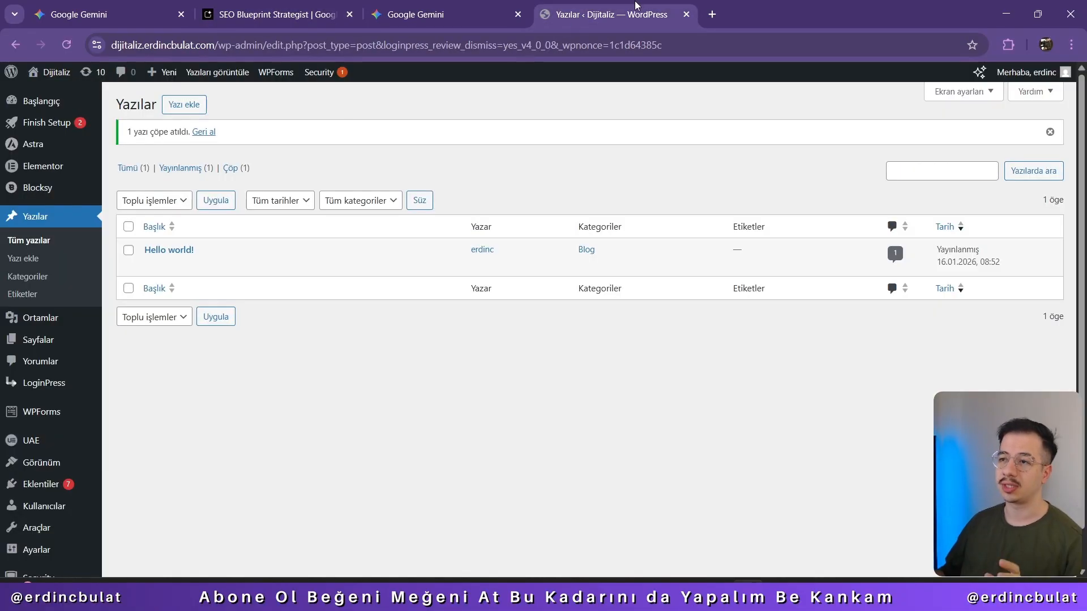
left_click(283, 15)
scroll(226, 318, "down", 7)
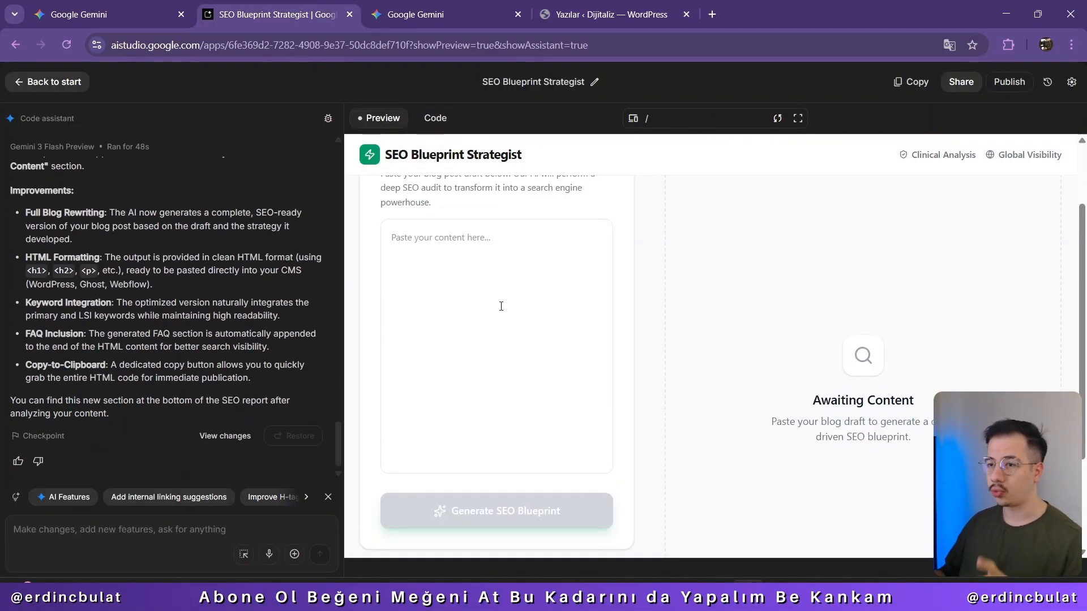
scroll(499, 308, "up", 2)
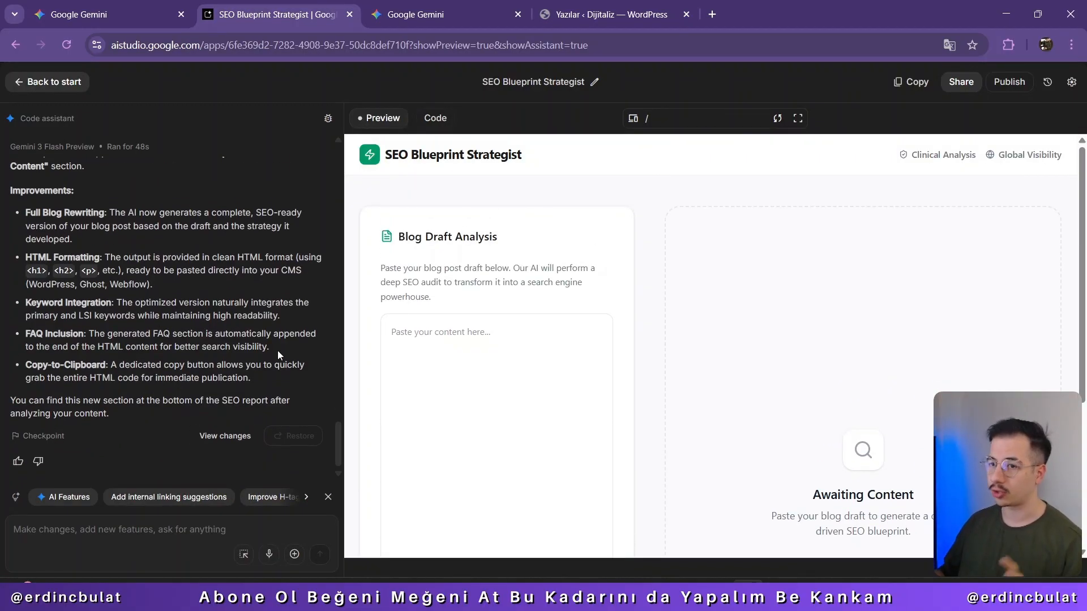
Copy the Gemini article "Web Tasarımının Geleceği: 2026 Rehberi" from section 1 through its conclusion into the app's Blog Draft Analysis field
left_click(490, 388)
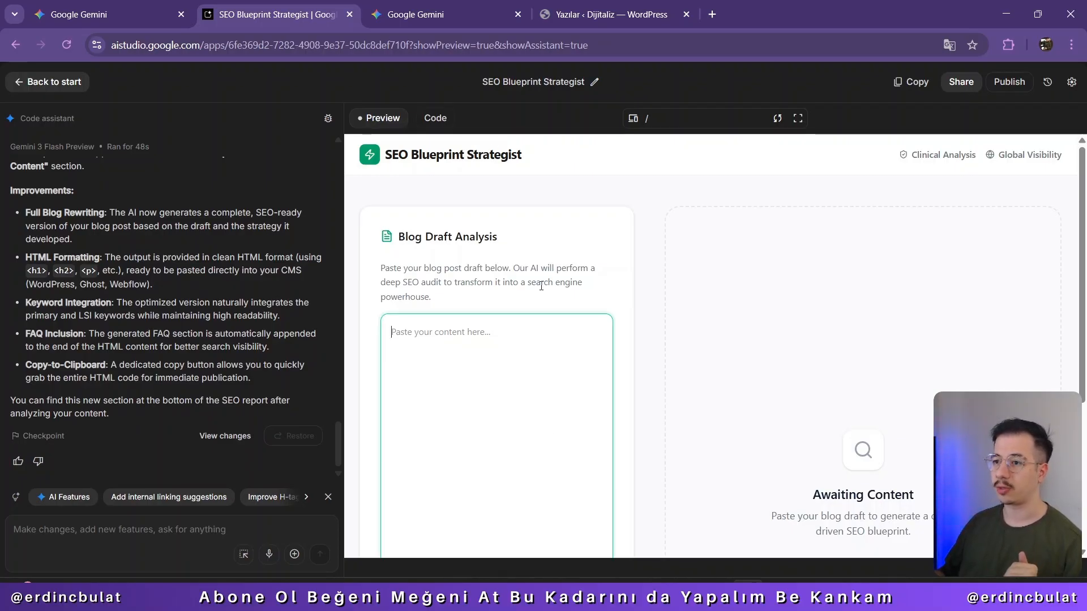
left_click(390, 9)
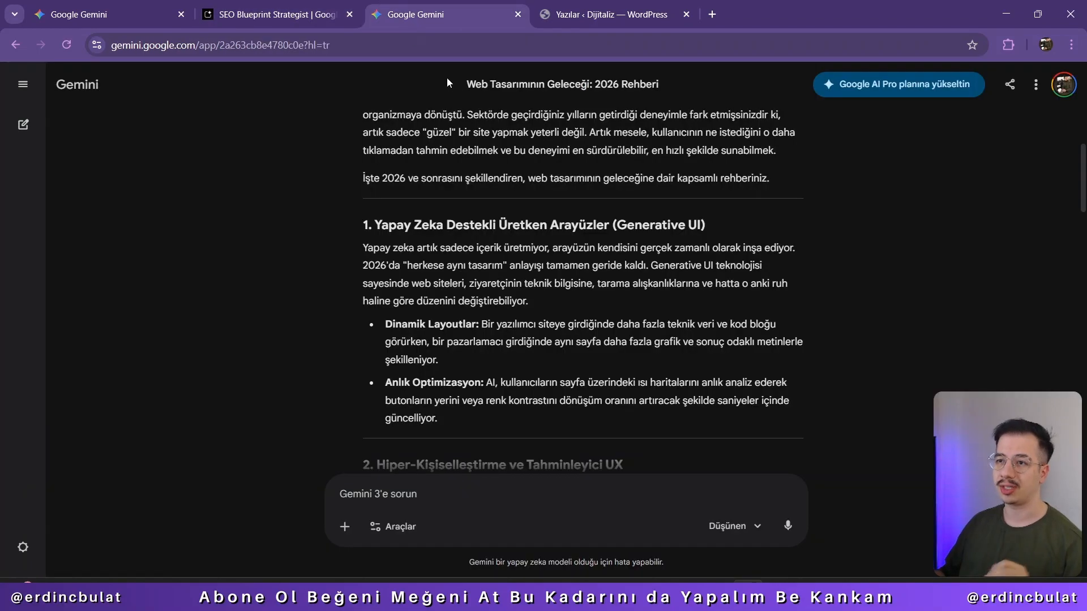
scroll(561, 236, "up", 3)
scroll(577, 227, "down", 2)
scroll(602, 228, "up", 2)
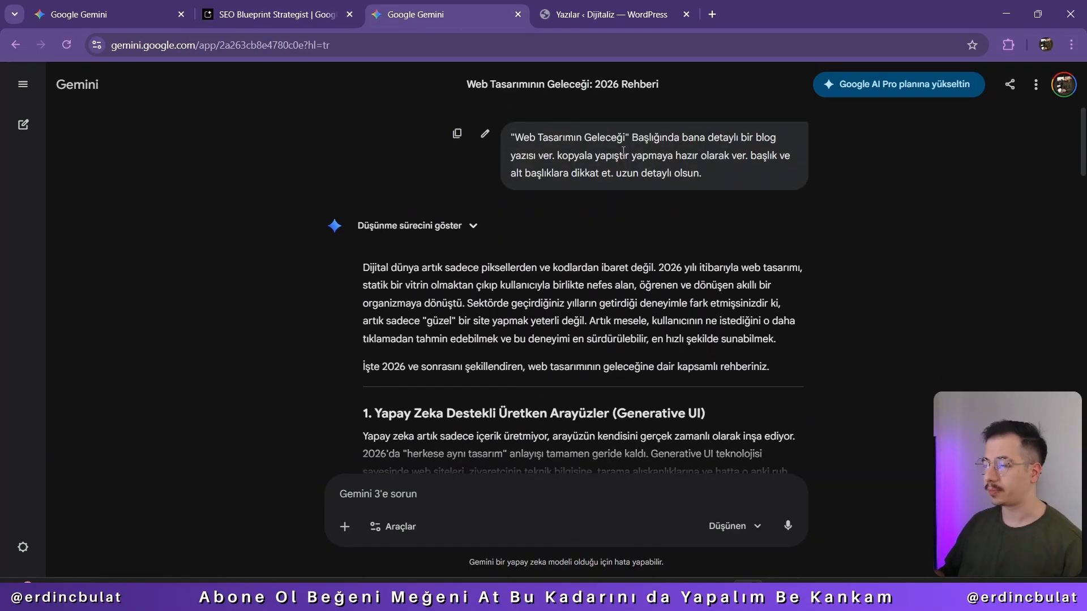
scroll(637, 265, "down", 2)
scroll(501, 336, "down", 2)
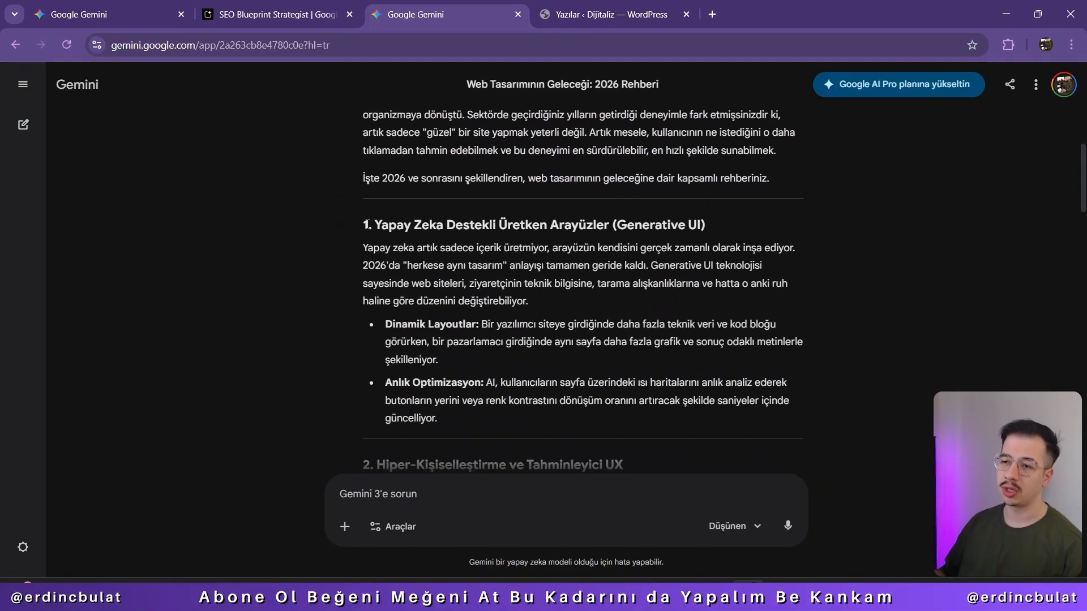
left_click_drag(365, 224, 804, 365)
scroll(780, 345, "down", 20)
scroll(781, 345, "down", 13)
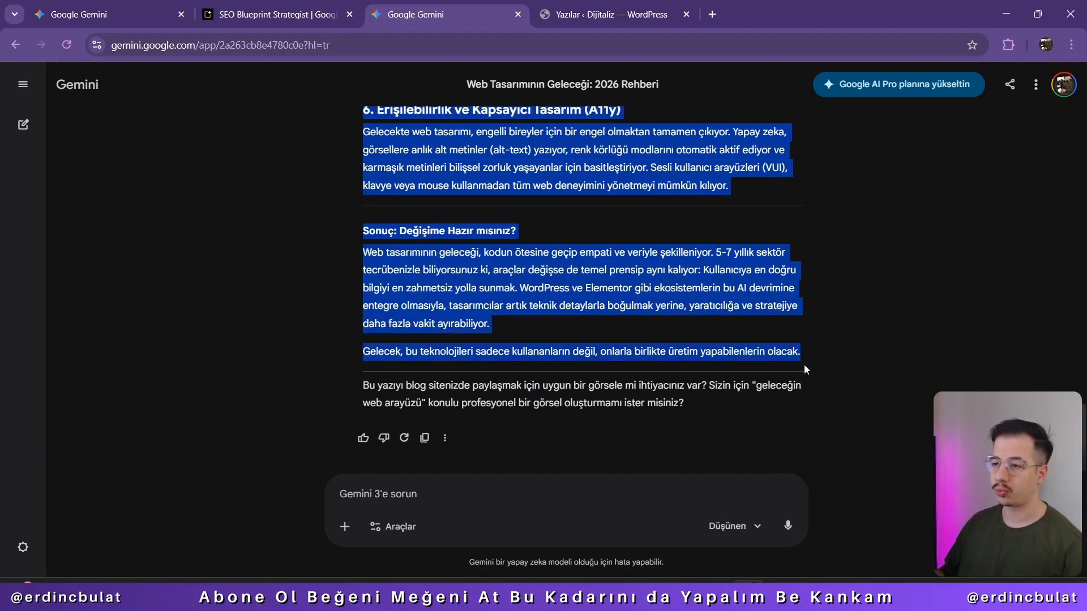
left_click(277, 14)
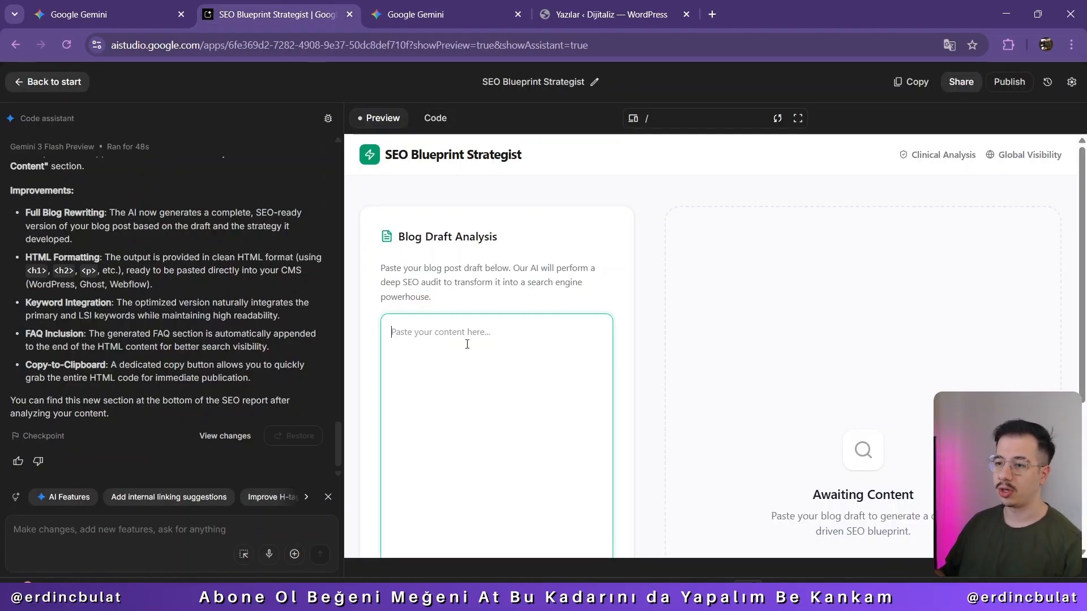
key("ctrl+v")
Generate the SEO blueprint for the pasted blog draft
scroll(607, 438, "down", 10)
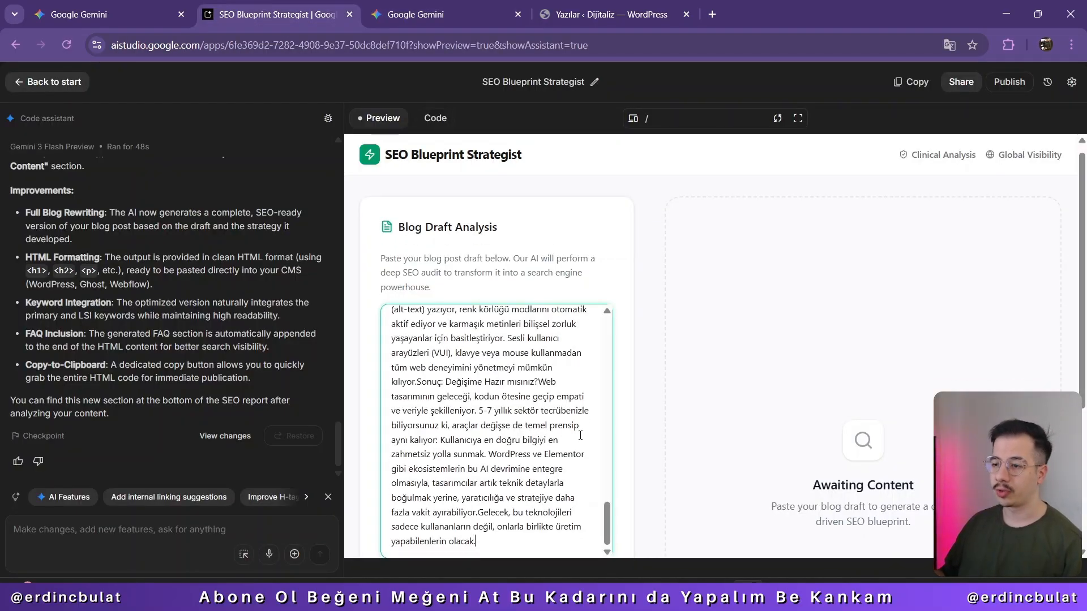
left_click(498, 501)
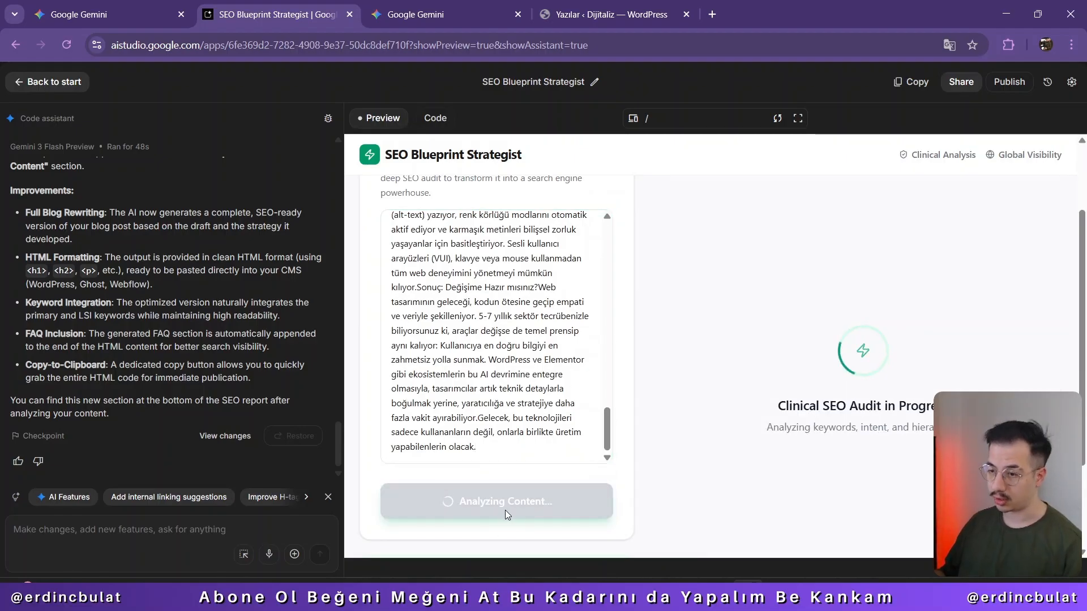
scroll(621, 407, "down", 2)
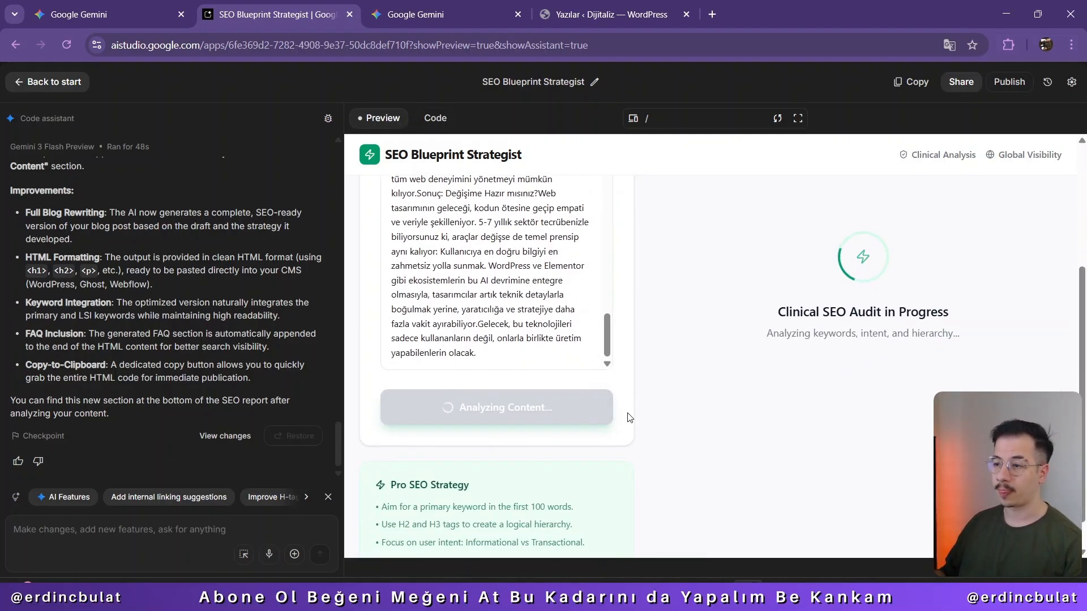
scroll(628, 418, "up", 4)
scroll(629, 417, "up", 2)
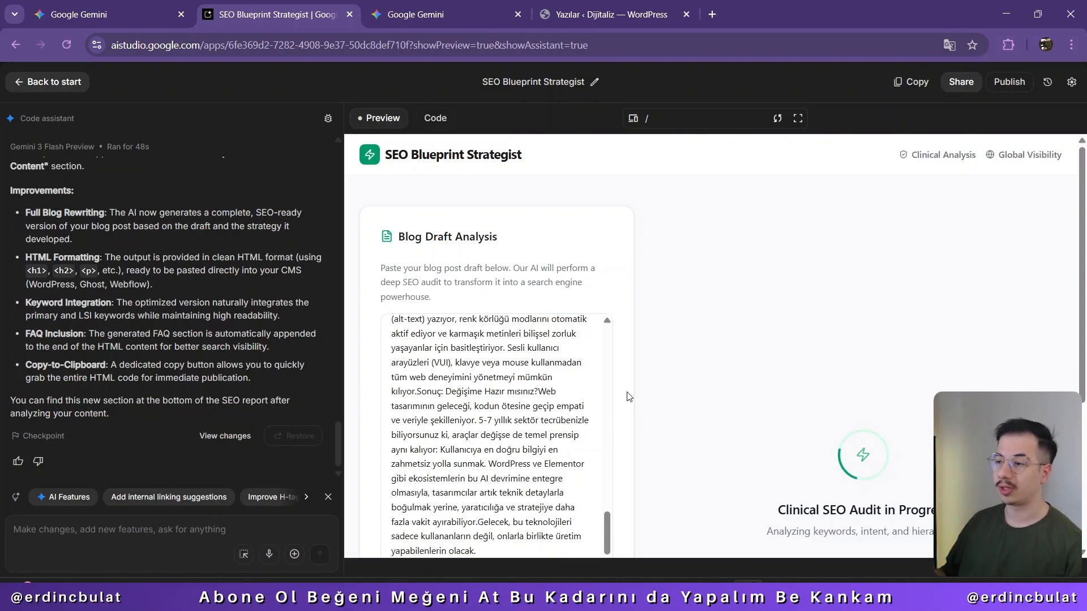
Skim the generated SEO report, and examine its suggested title tags, meta descriptions, URL slug and OG title
scroll(627, 396, "down", 2)
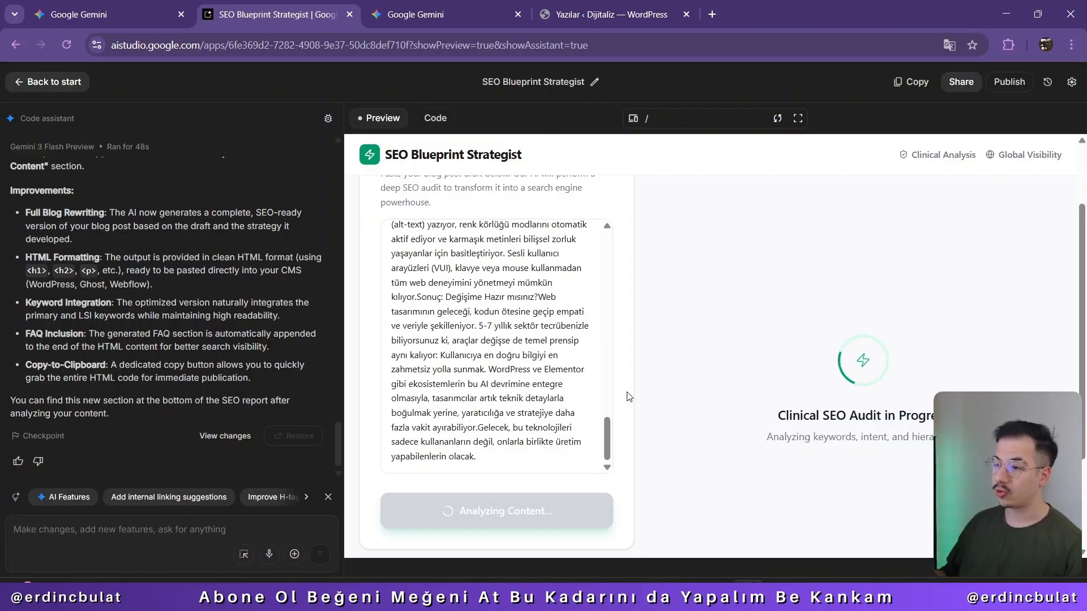
scroll(627, 396, "up", 2)
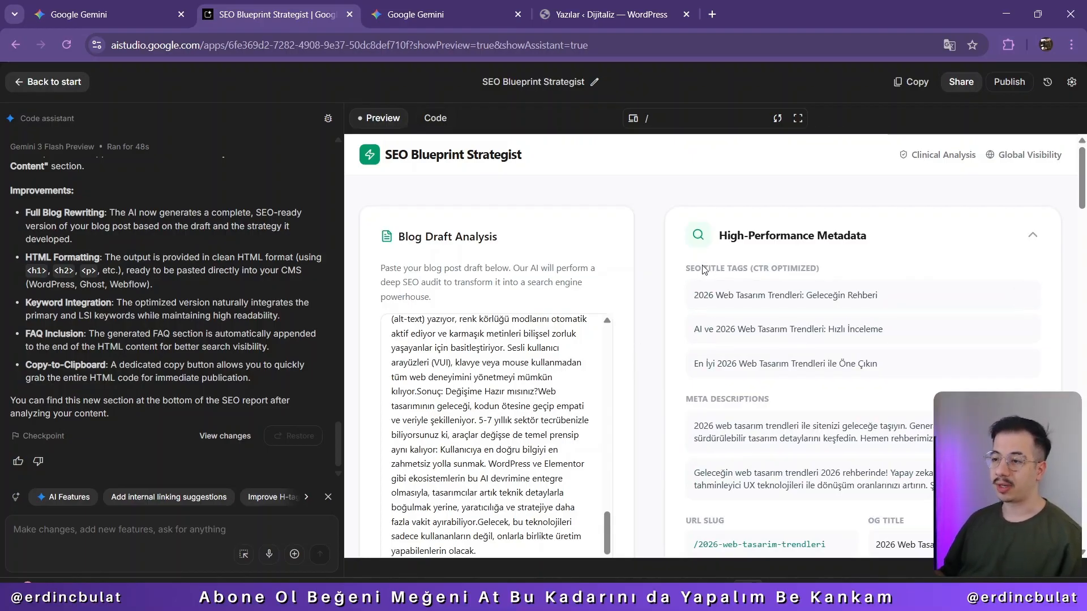
left_click_drag(1082, 186, 1082, 568)
left_click_drag(1085, 498, 1081, 170)
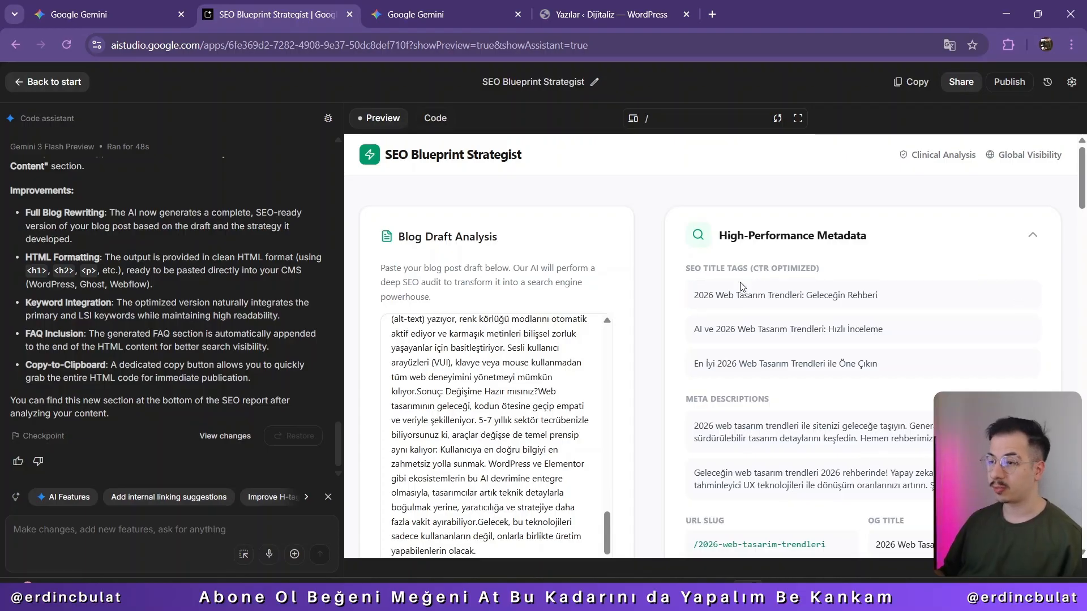
left_click_drag(695, 295, 844, 300)
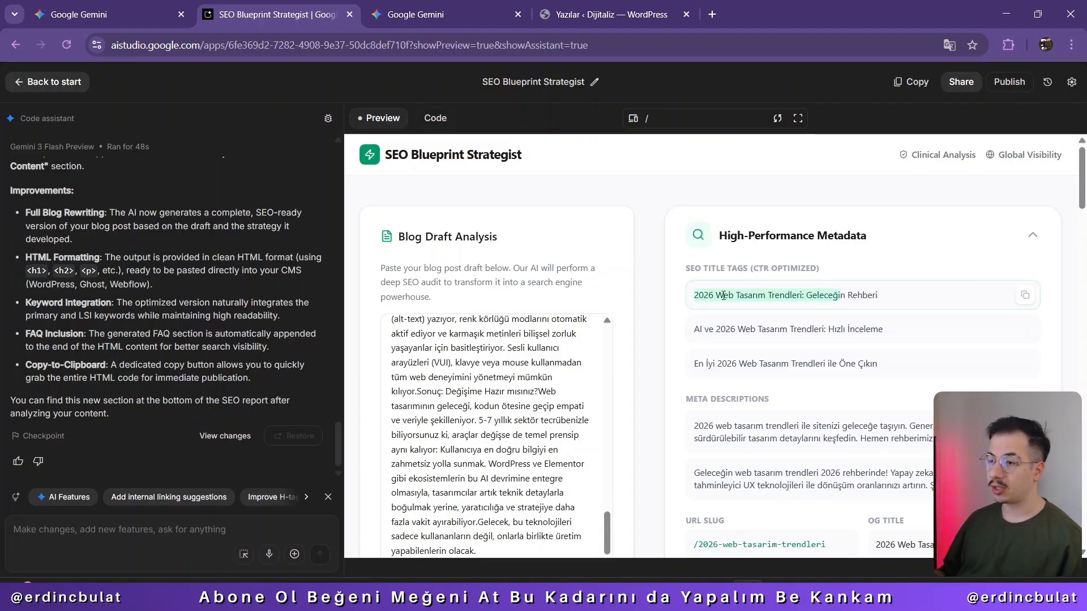
left_click(754, 301)
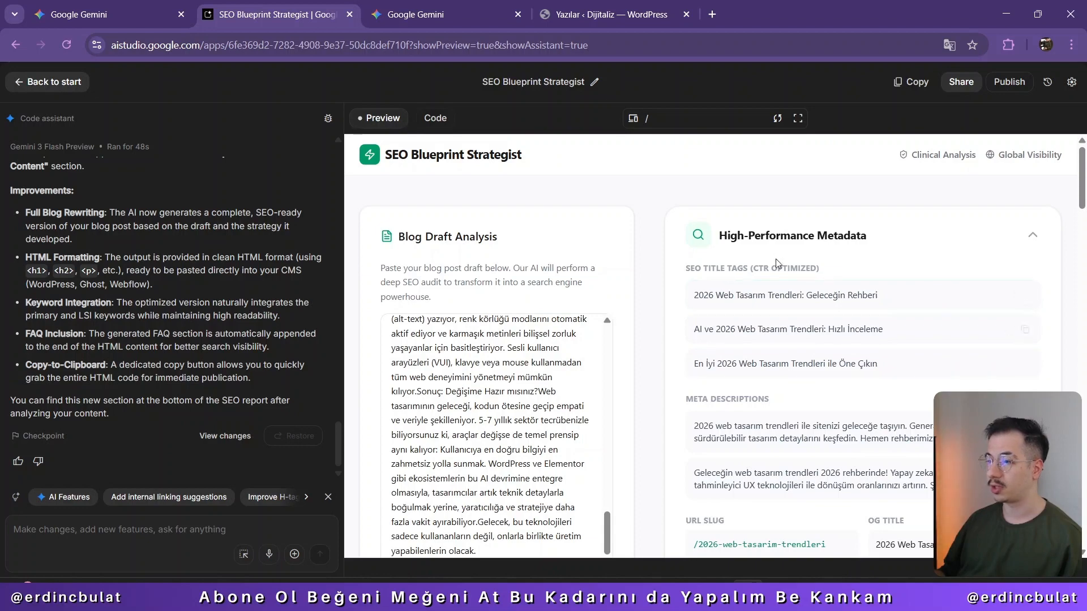
scroll(730, 334, "down", 2)
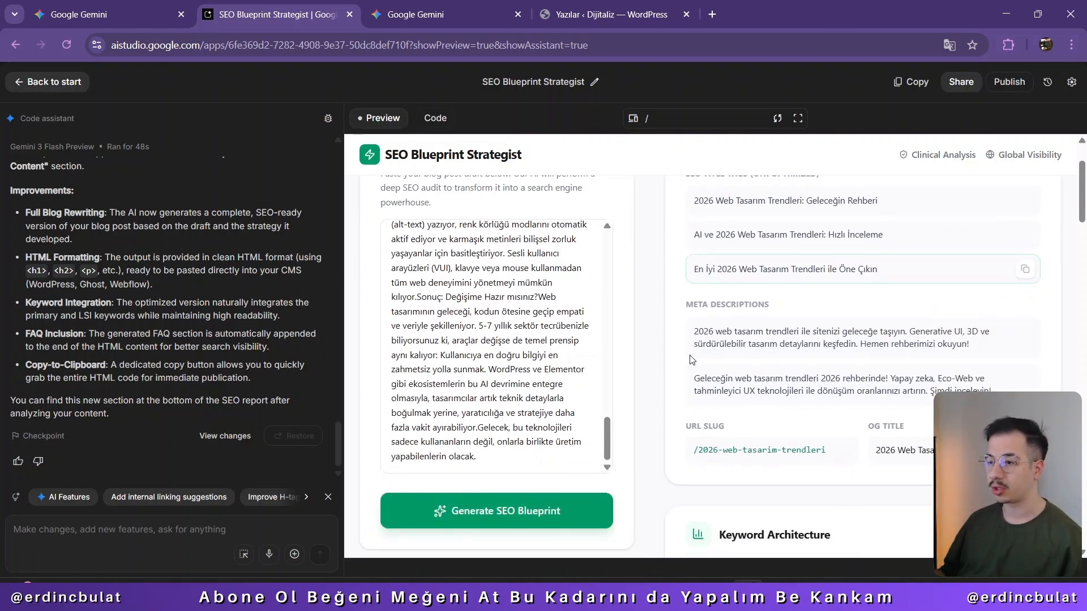
scroll(716, 308, "up", 2)
scroll(717, 303, "down", 2)
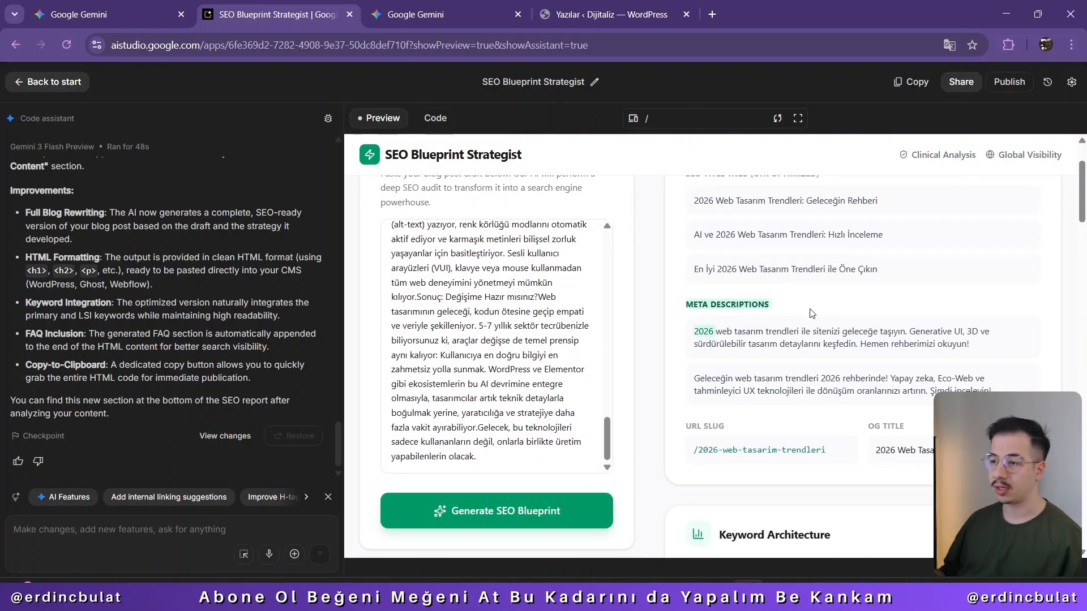
scroll(779, 298, "down", 2)
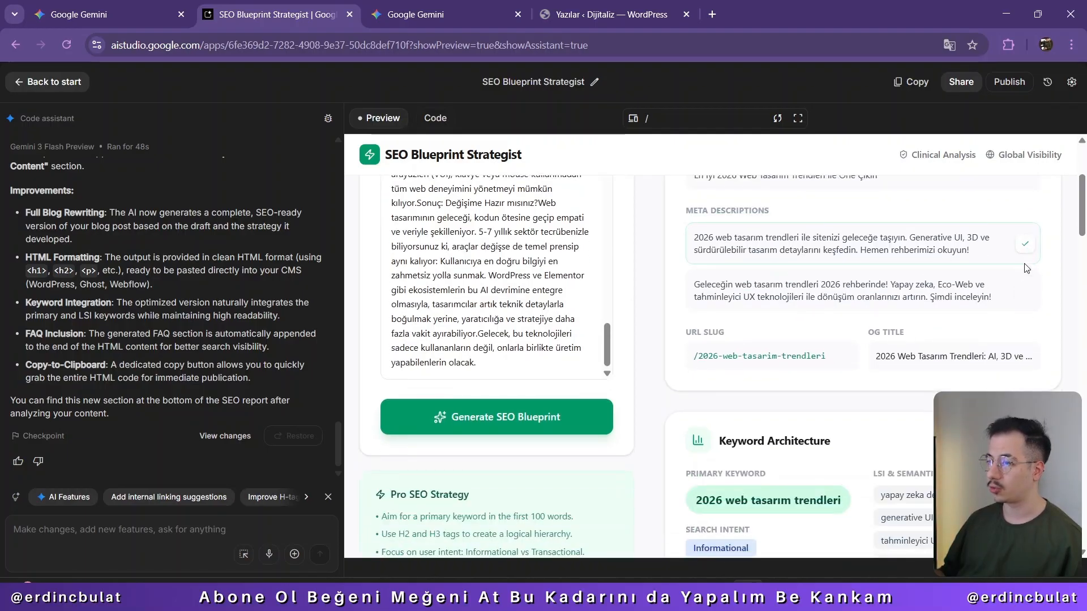
scroll(753, 243, "down", 2)
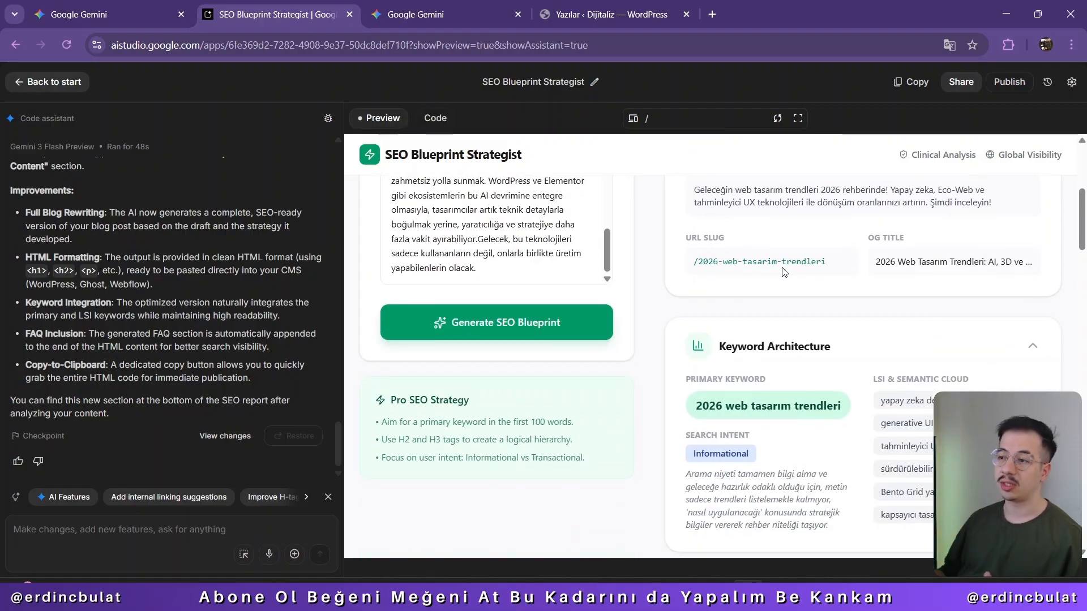
left_click_drag(828, 266, 683, 271)
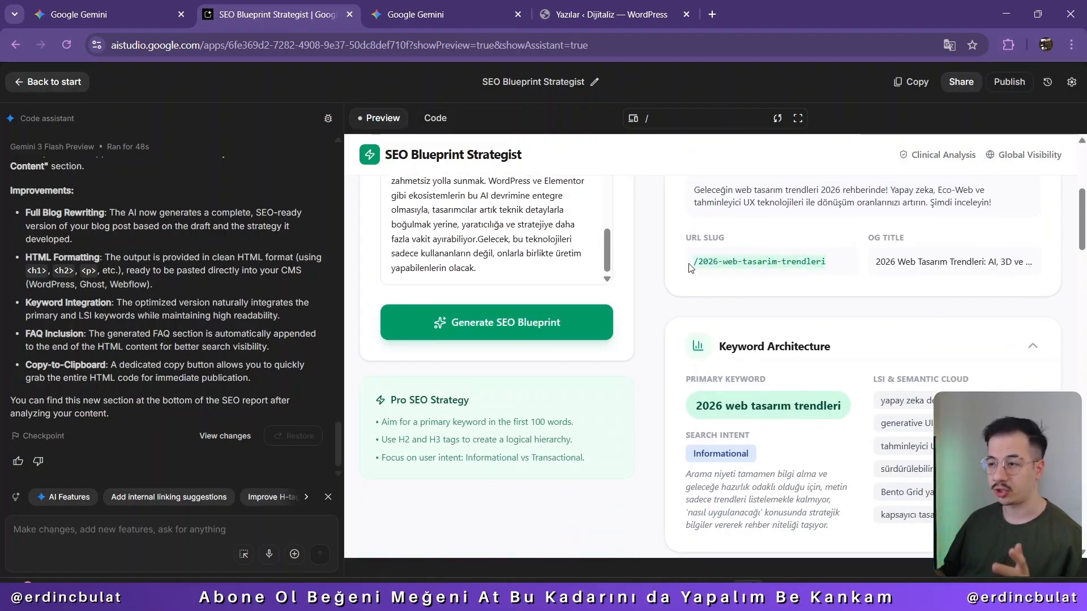
left_click_drag(773, 285, 915, 234)
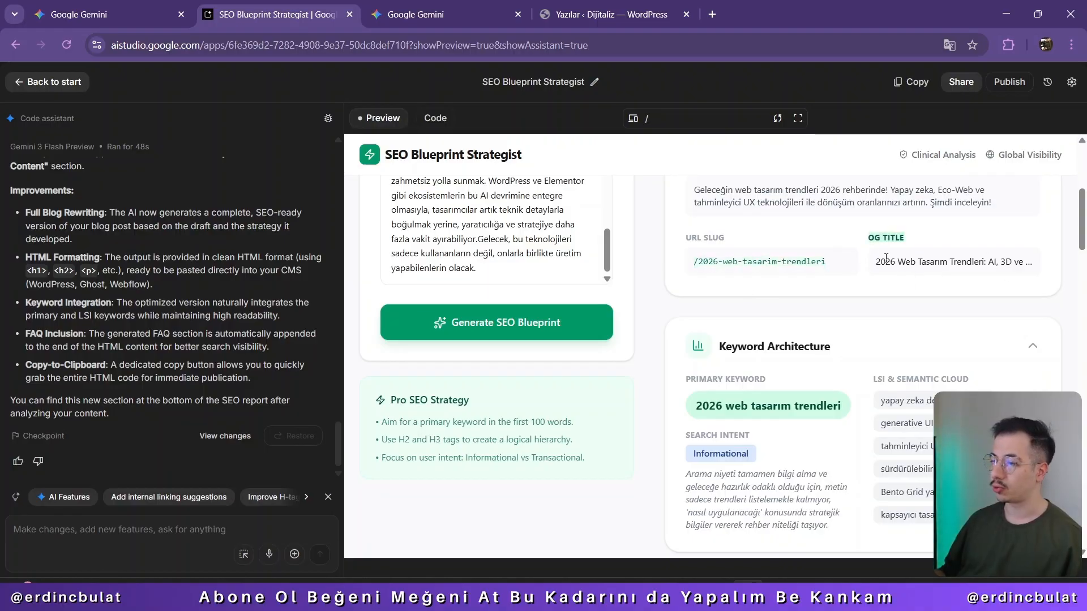
left_click_drag(877, 262, 1007, 273)
Examine the report's Keyword Architecture and Structure & Hierarchy sections, including search intent, semantic keywords, H-tag outline, hook analysis and density strategy
scroll(888, 329, "down", 2)
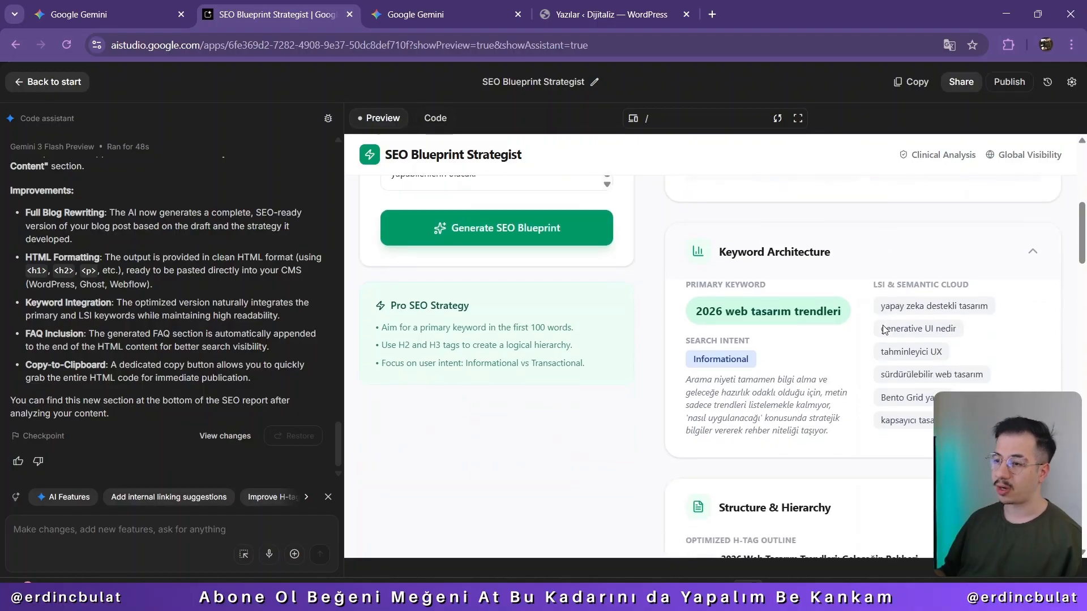
scroll(775, 288, "down", 2)
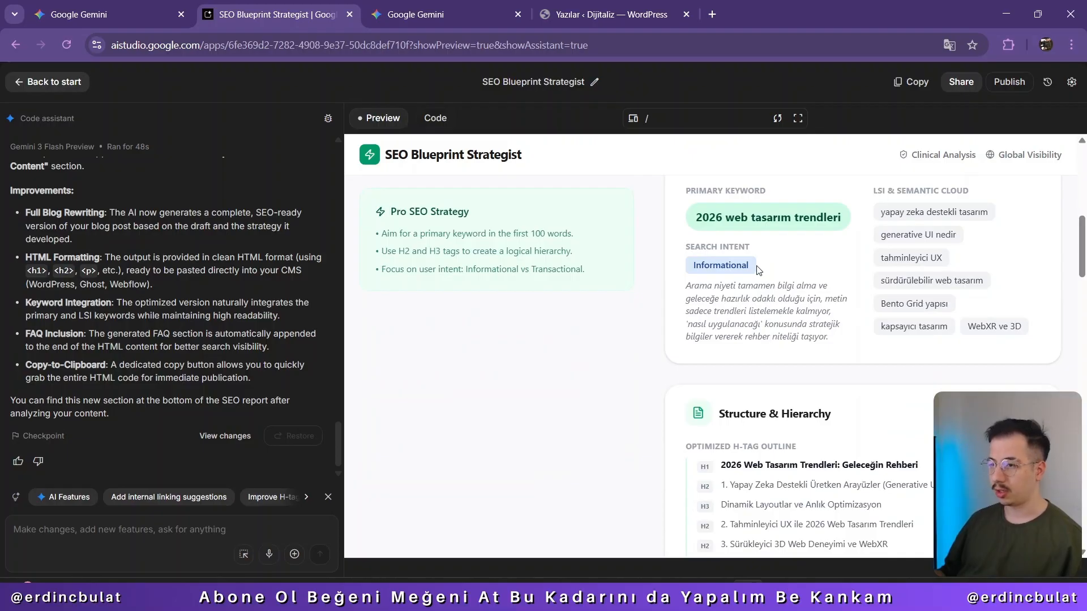
scroll(892, 294, "up", 2)
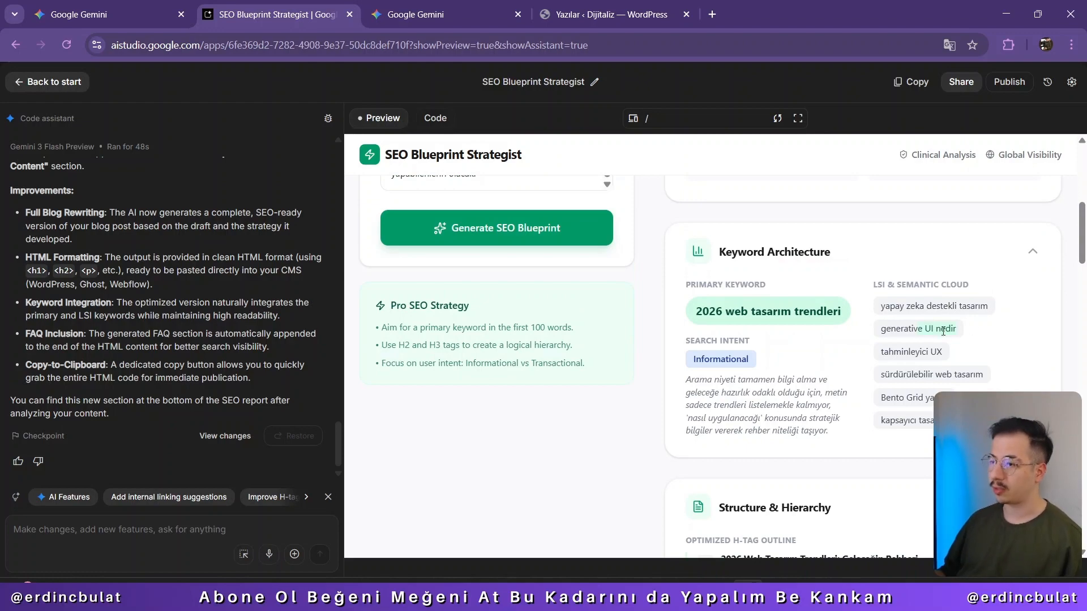
scroll(959, 307, "down", 2)
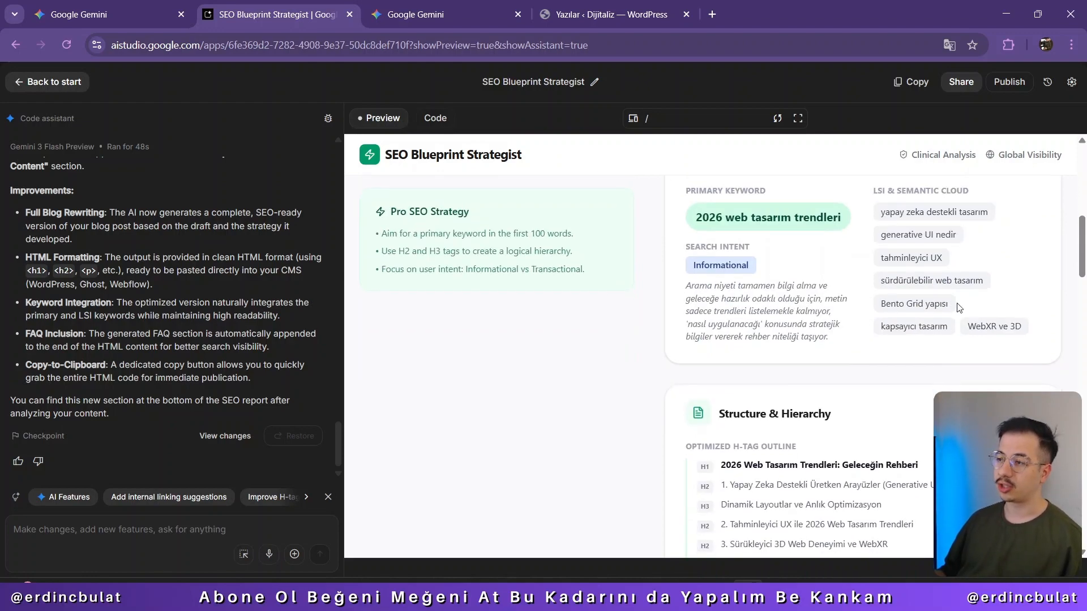
scroll(953, 317, "up", 2)
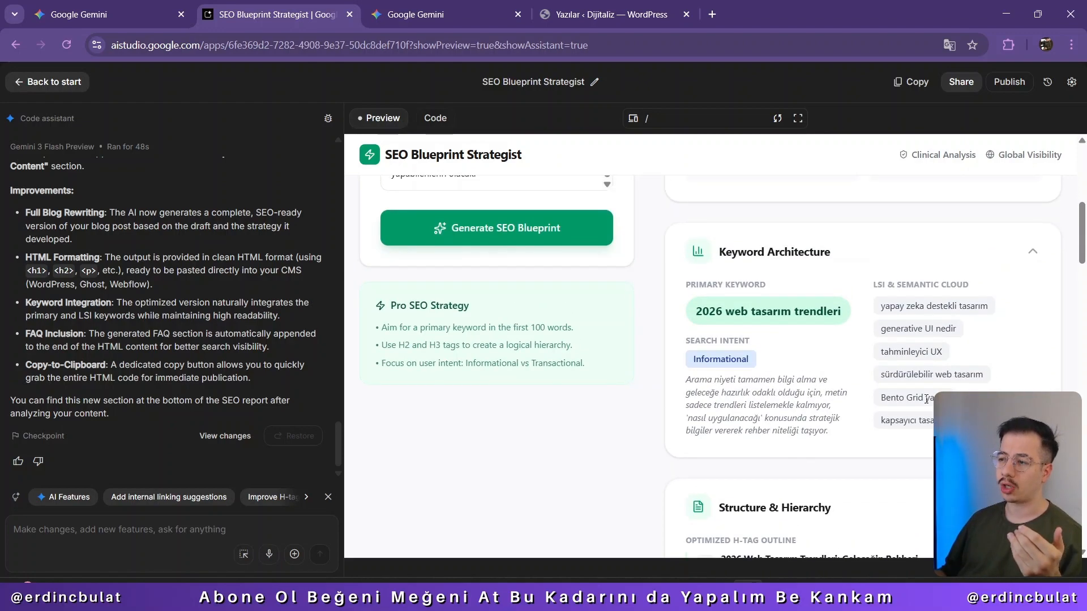
scroll(829, 422, "down", 2)
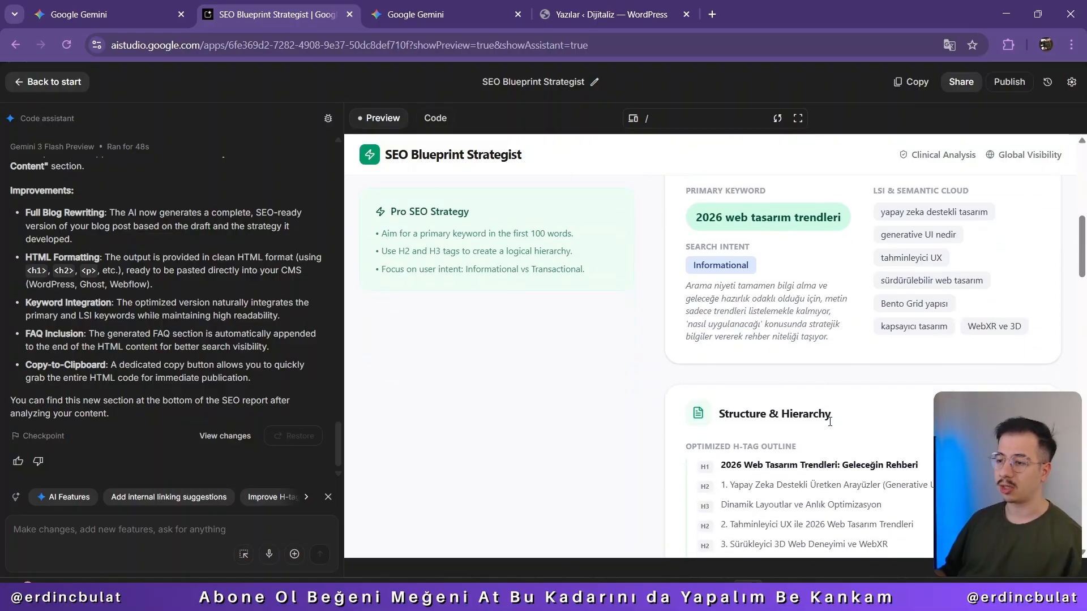
left_click(696, 390)
scroll(676, 391, "down", 2)
left_click(949, 329)
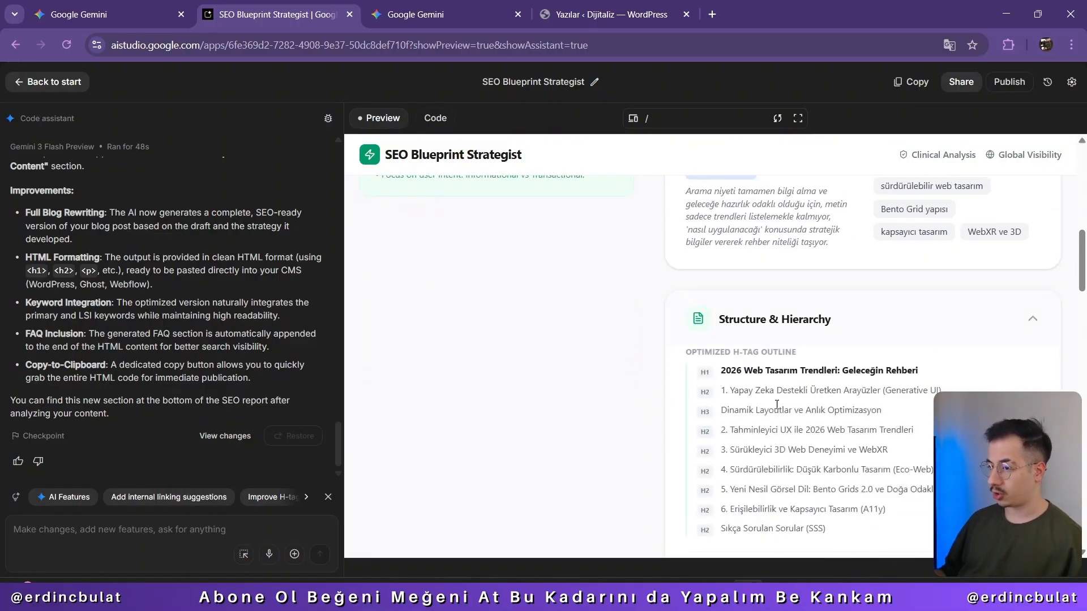
scroll(776, 405, "down", 2)
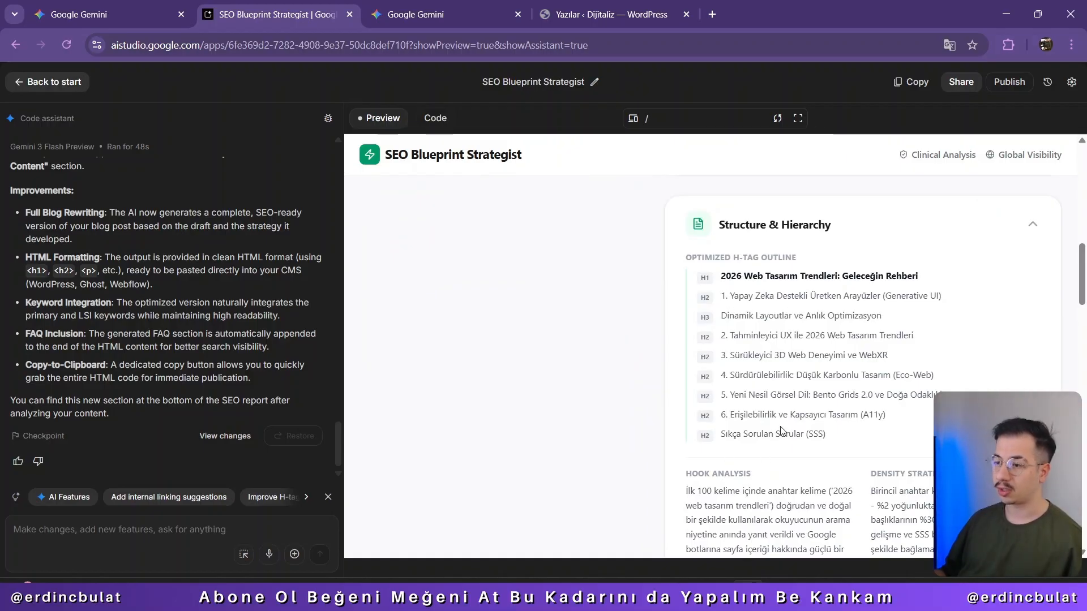
scroll(759, 354, "down", 2)
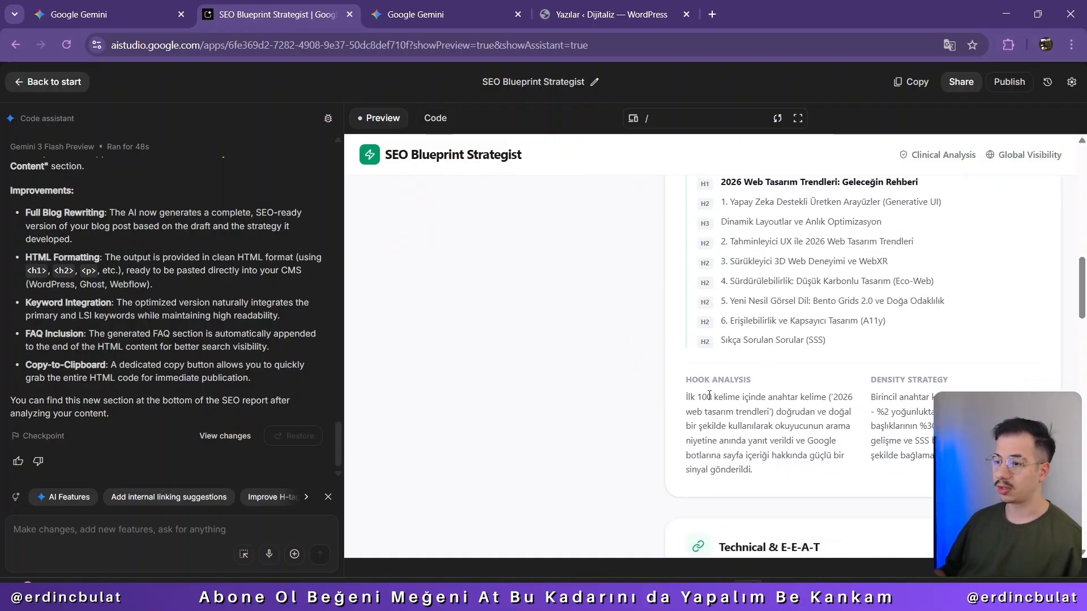
scroll(695, 351, "down", 2)
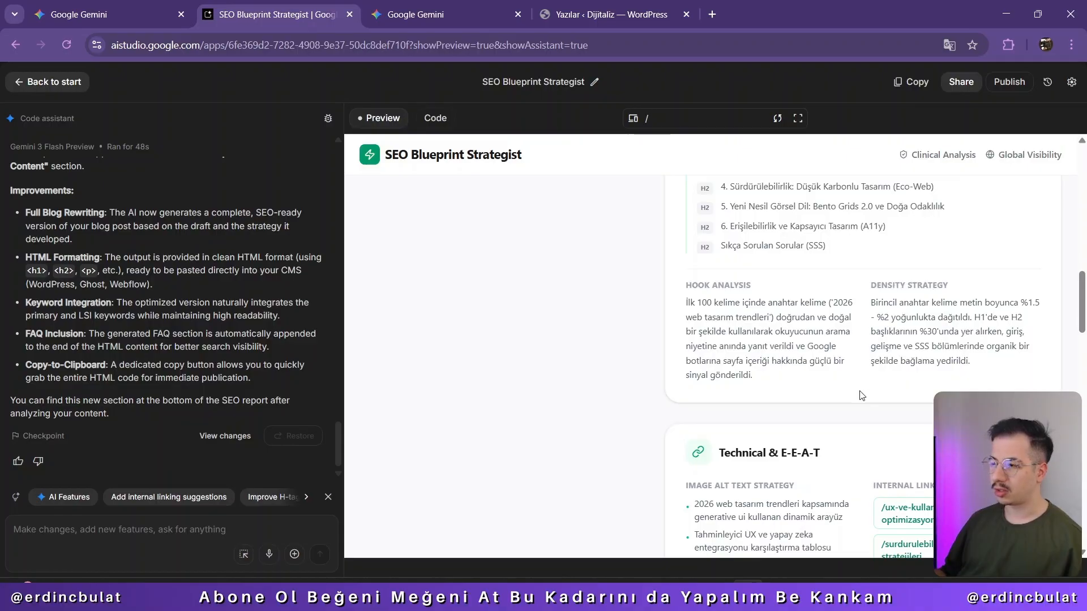
Review the Technical & E-E-A-T section and check the Awwwards and W3C external authority links, closing each opened page
scroll(861, 395, "down", 2)
scroll(853, 330, "down", 2)
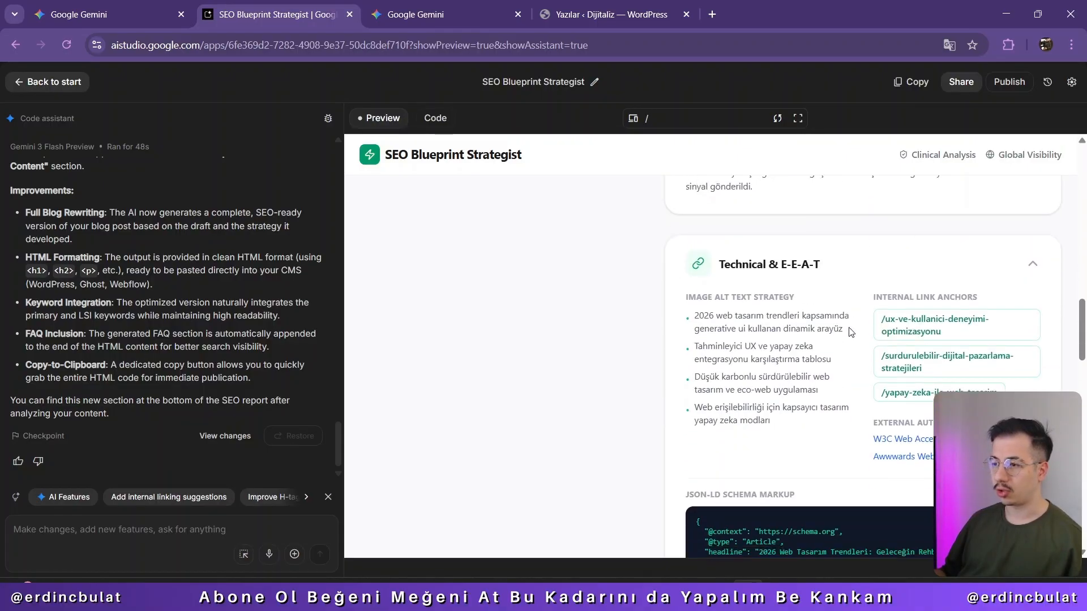
scroll(866, 376, "down", 2)
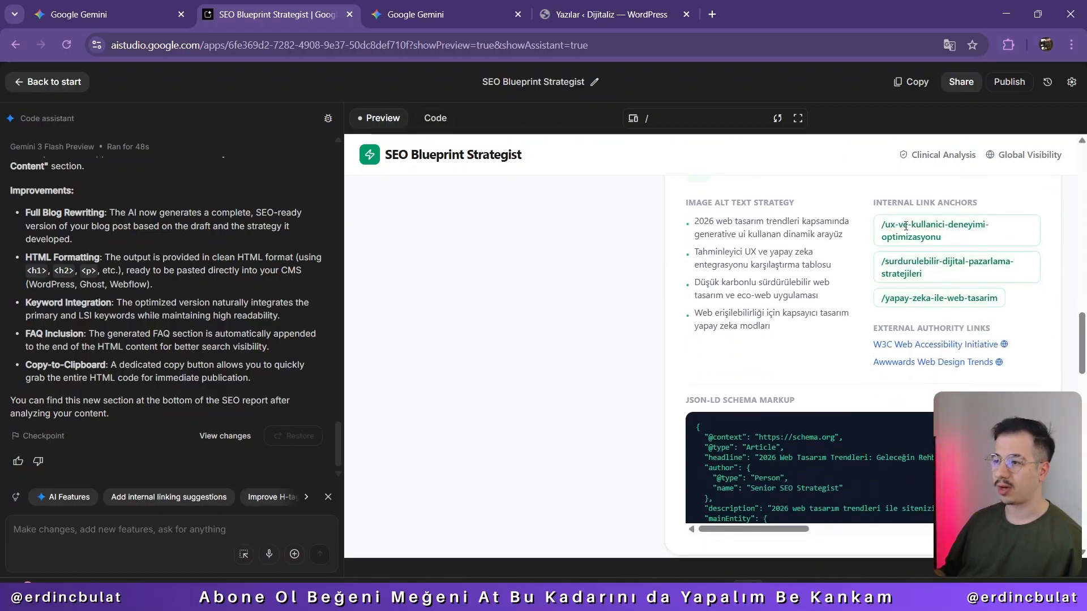
left_click(919, 361)
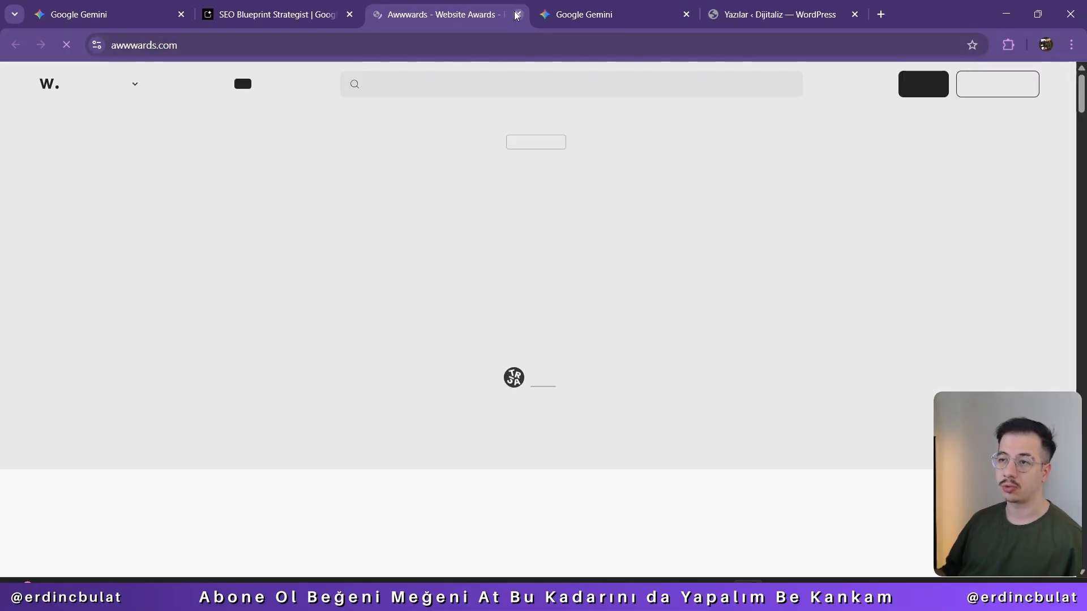
left_click(517, 14)
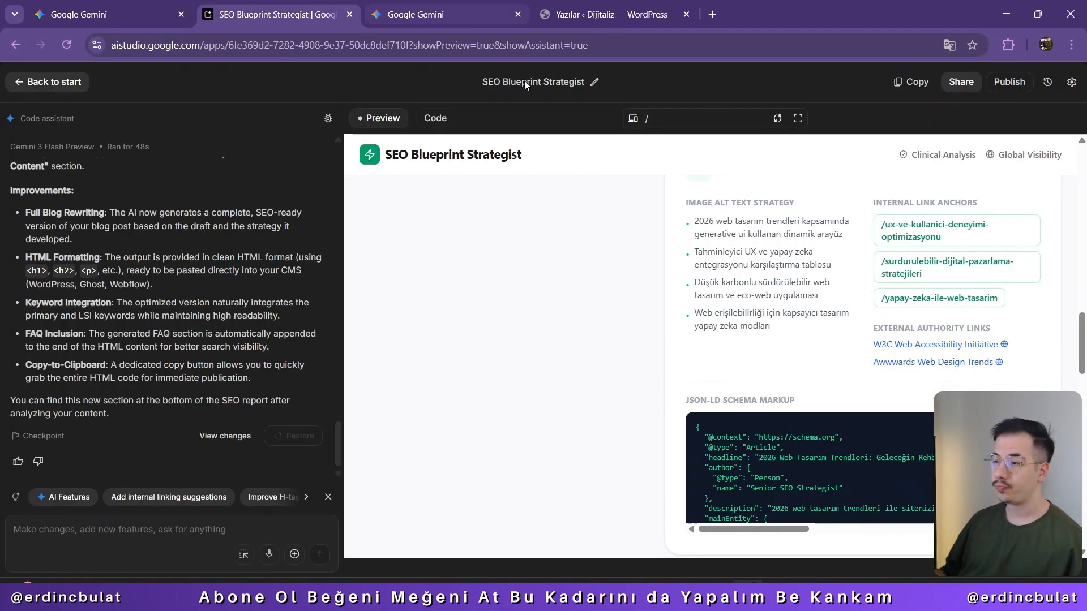
left_click(983, 345)
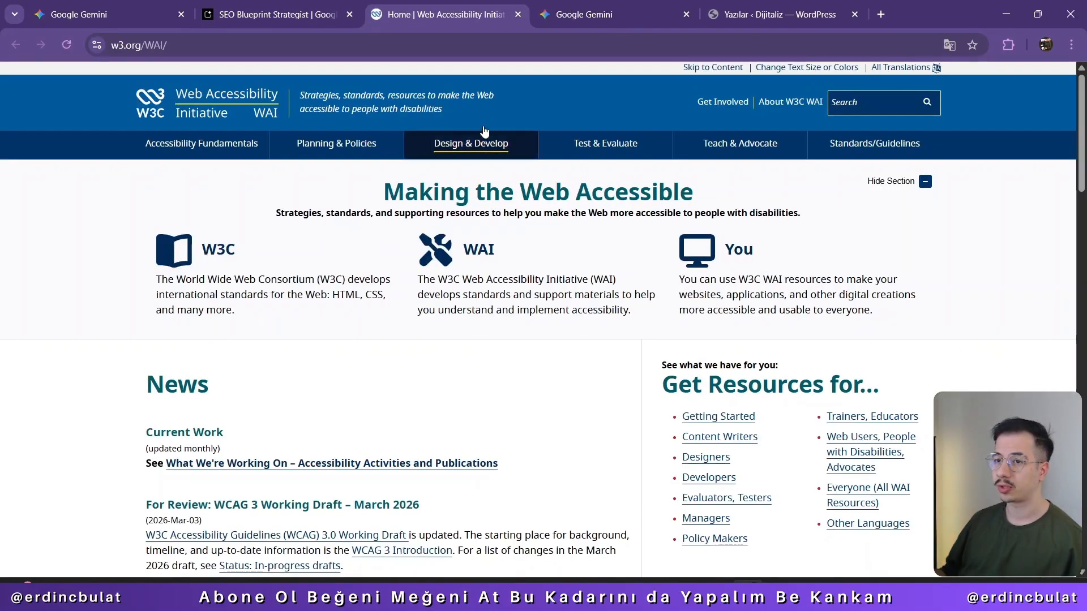
left_click(518, 15)
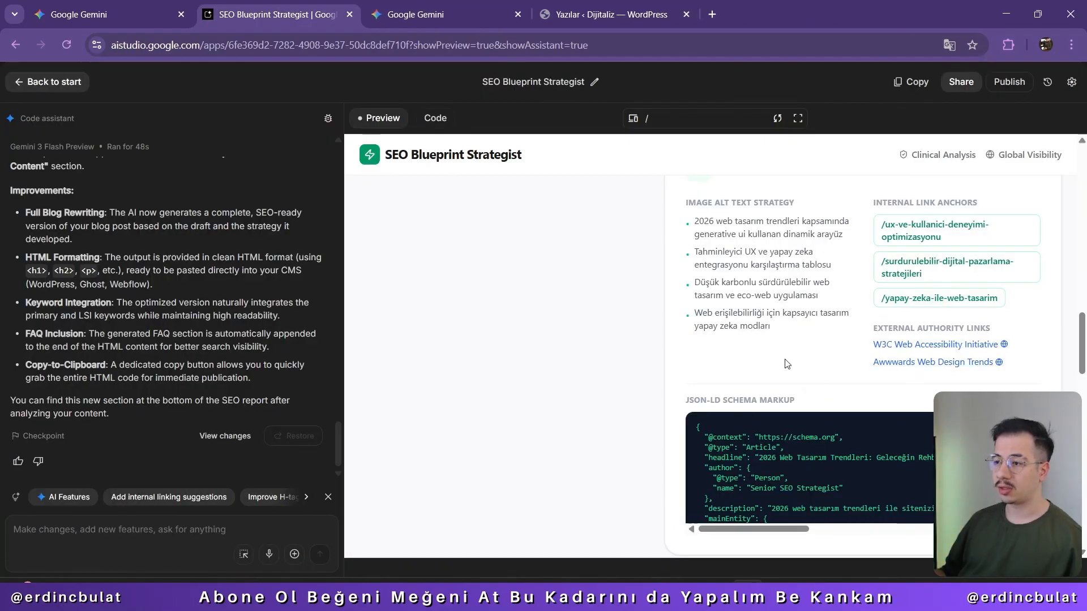
Review the JSON-LD schema markup, the FAQ, the readability enhancements and the conversion CTA, ending at the Optimized HTML Content section
scroll(782, 368, "up", 2)
scroll(783, 368, "down", 2)
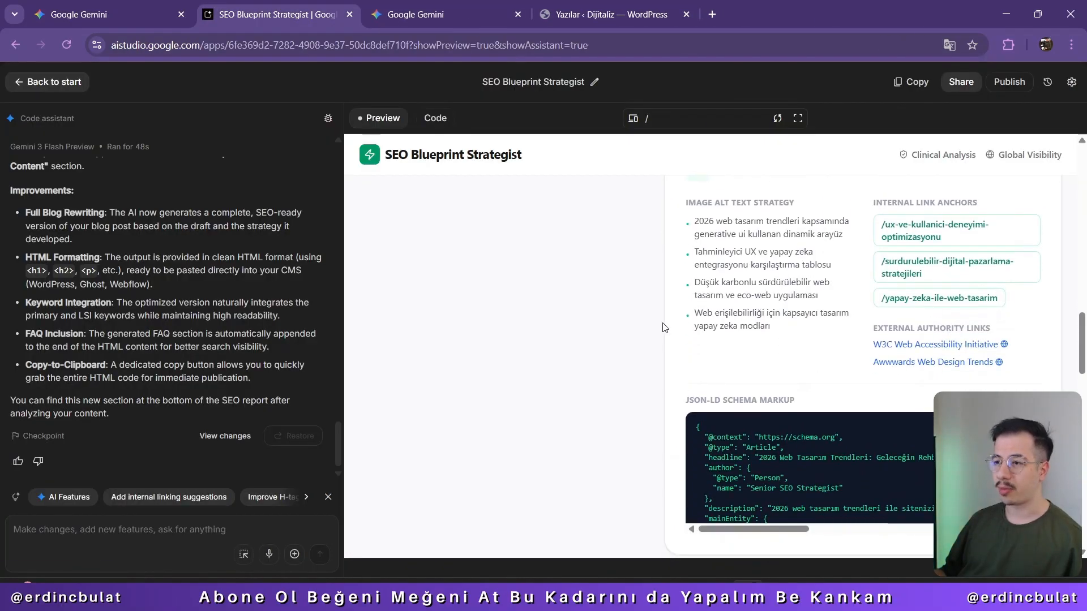
scroll(681, 325, "down", 2)
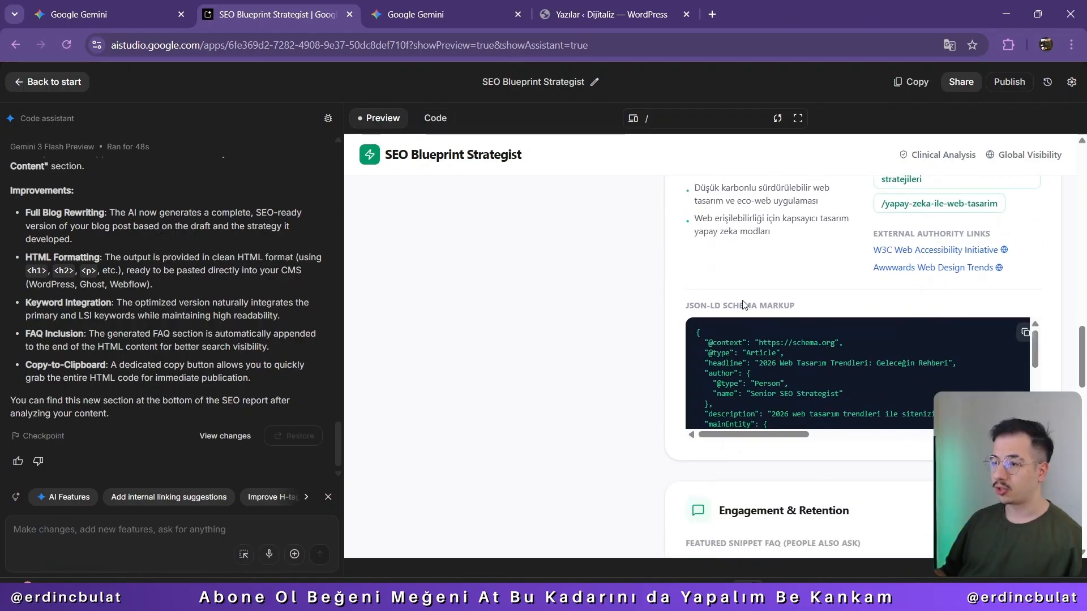
scroll(907, 361, "down", 4)
scroll(908, 361, "up", 4)
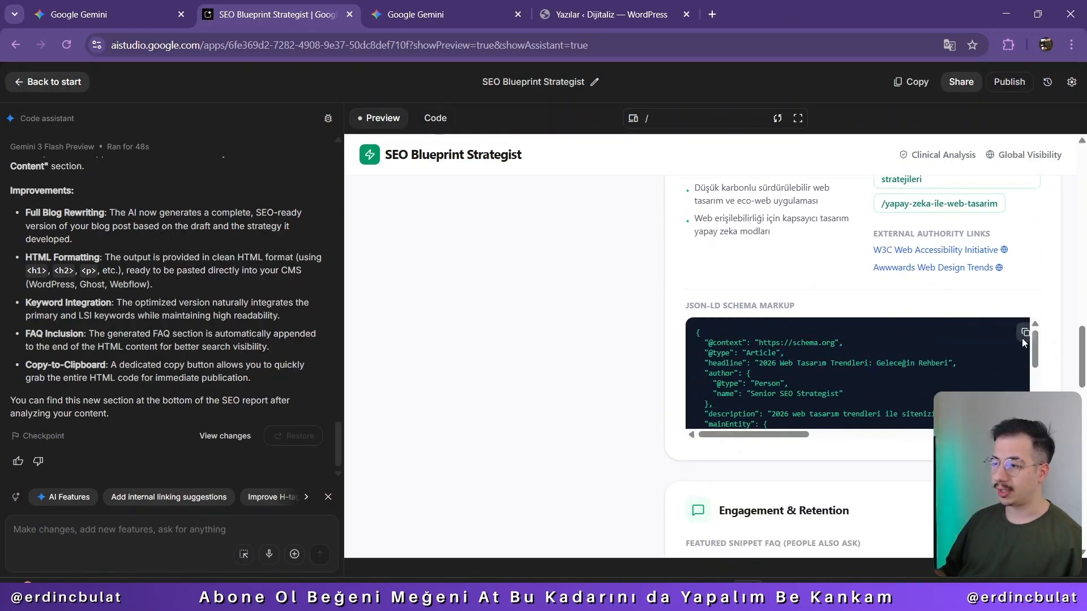
scroll(673, 340, "down", 5)
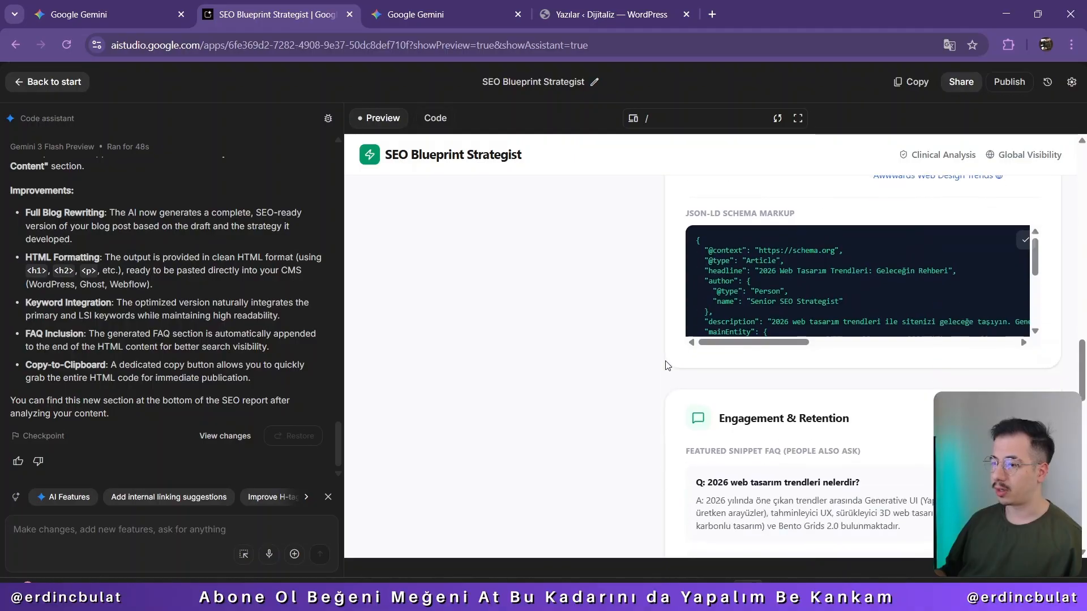
scroll(666, 365, "down", 3)
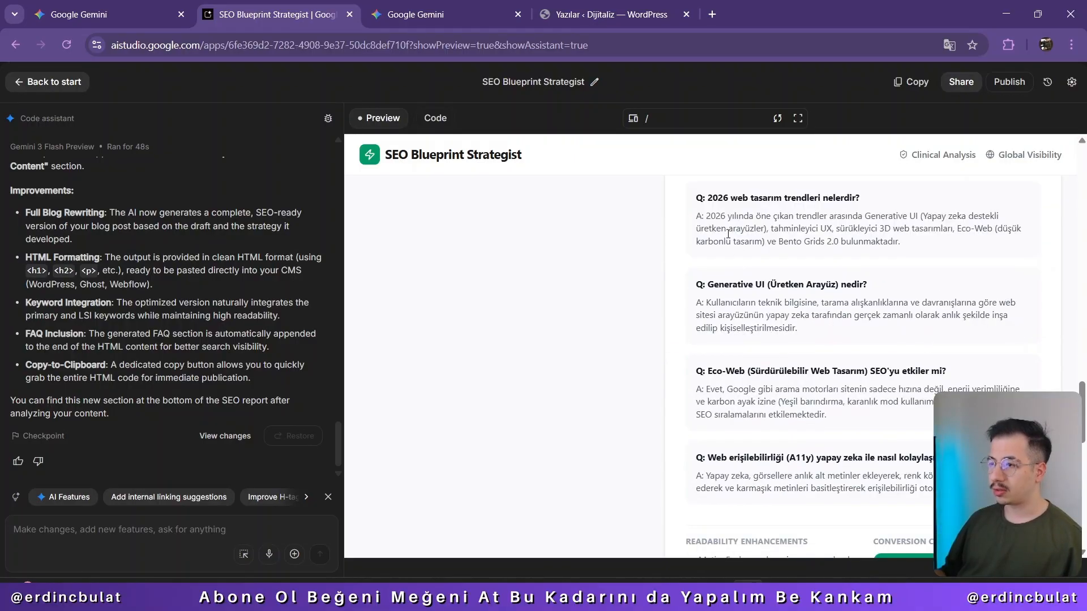
scroll(727, 270, "up", 2)
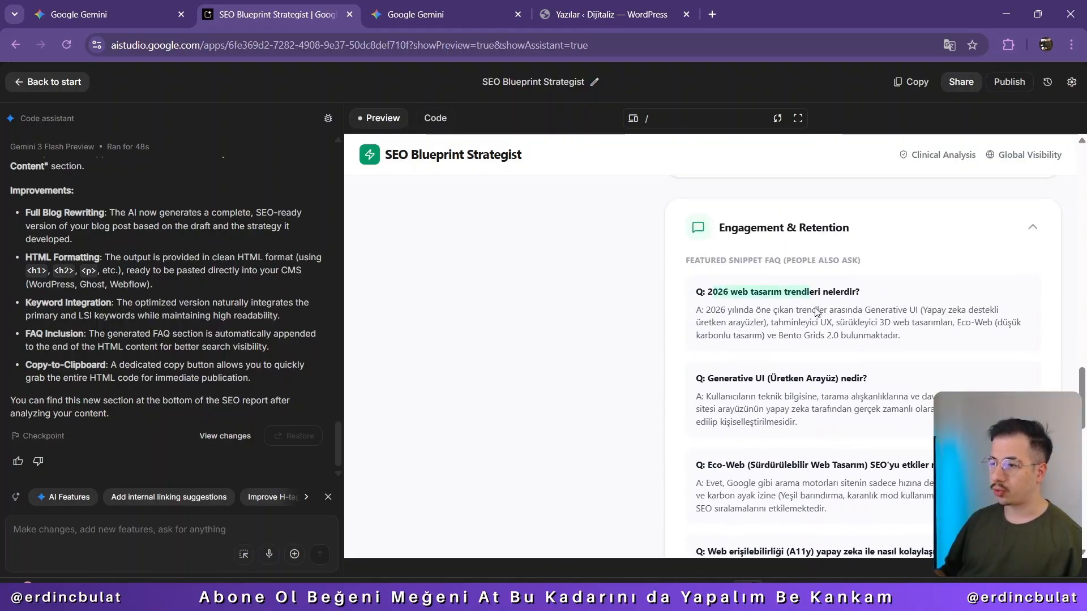
scroll(870, 353, "down", 4)
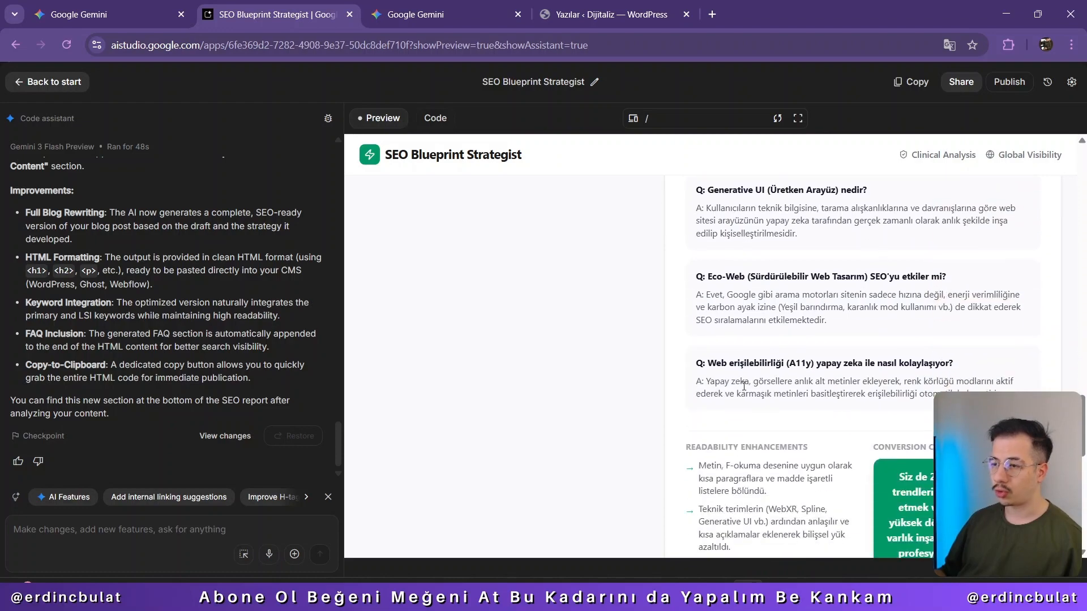
scroll(709, 391, "down", 8)
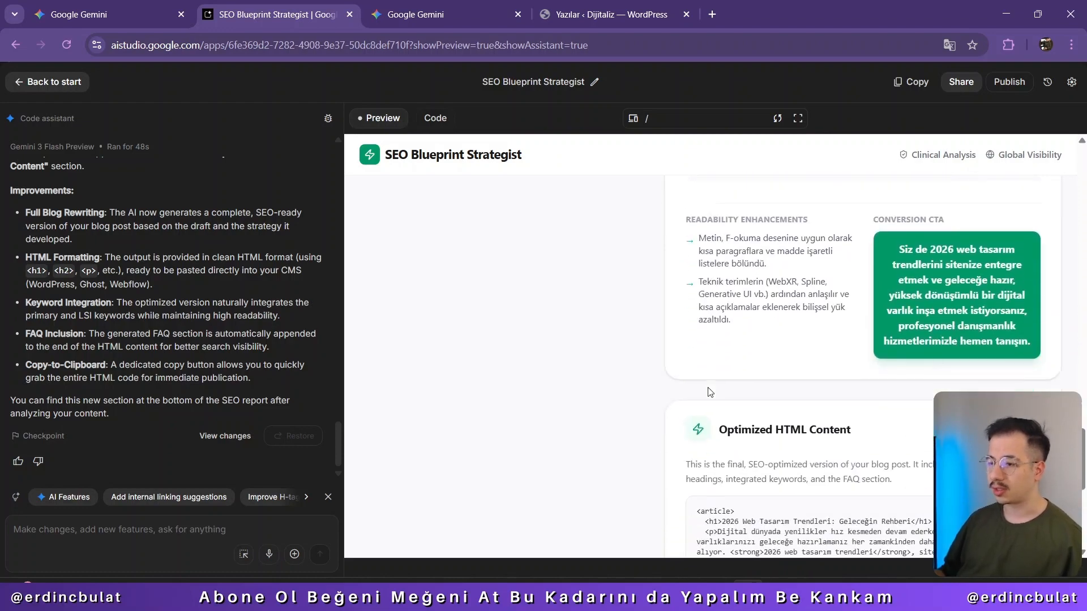
Review the full Optimized HTML Content code through its FAQ markup and copy the HTML
scroll(128, 305, "up", 5)
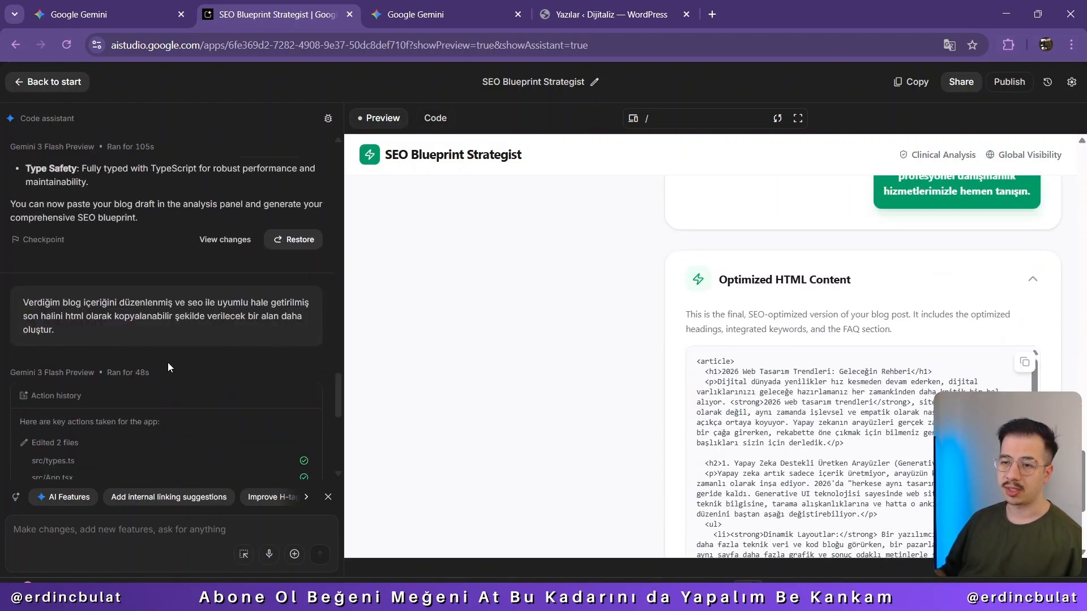
scroll(168, 362, "down", 5)
scroll(649, 376, "down", 2)
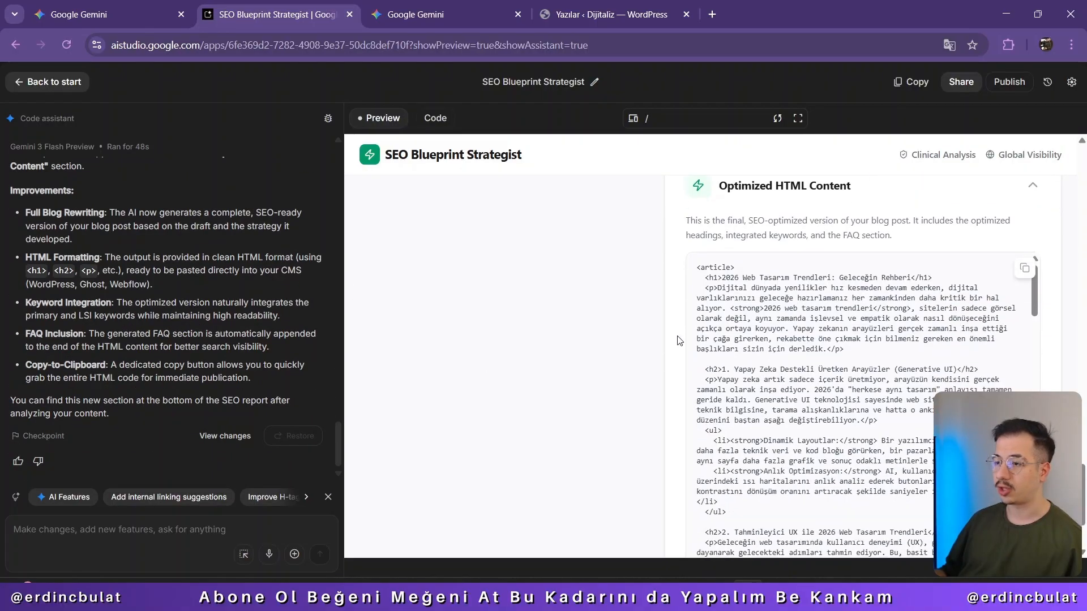
scroll(763, 382, "up", 2)
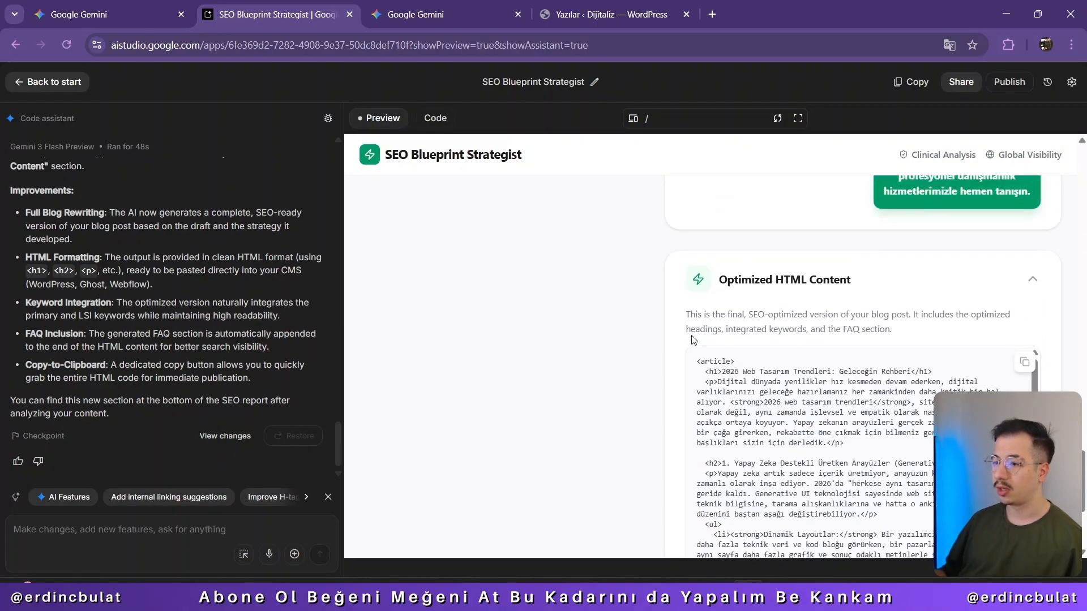
scroll(803, 382, "down", 10)
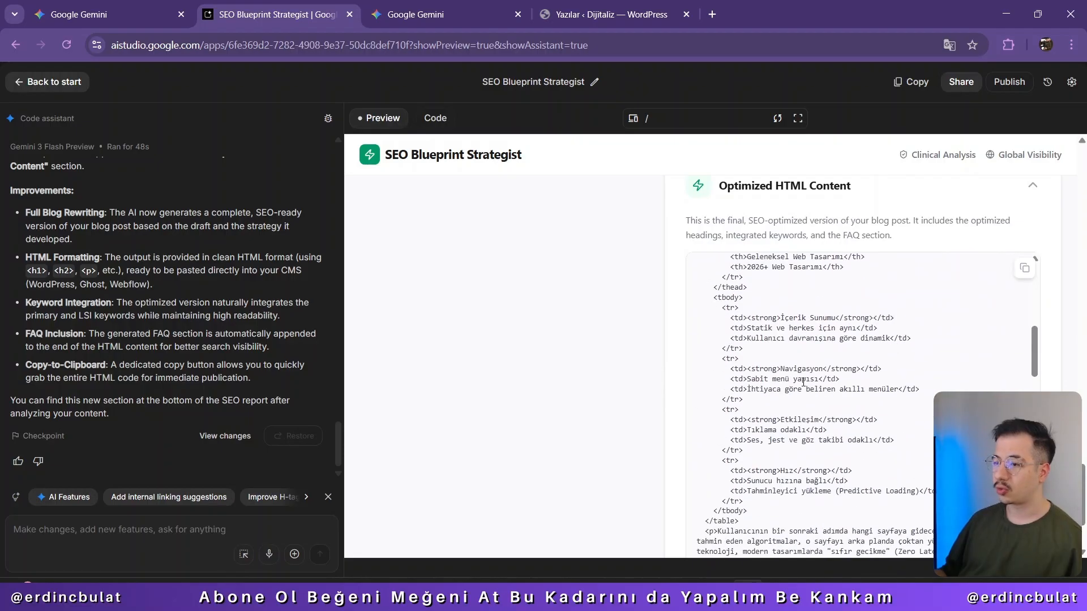
scroll(803, 381, "down", 3)
scroll(799, 388, "down", 2)
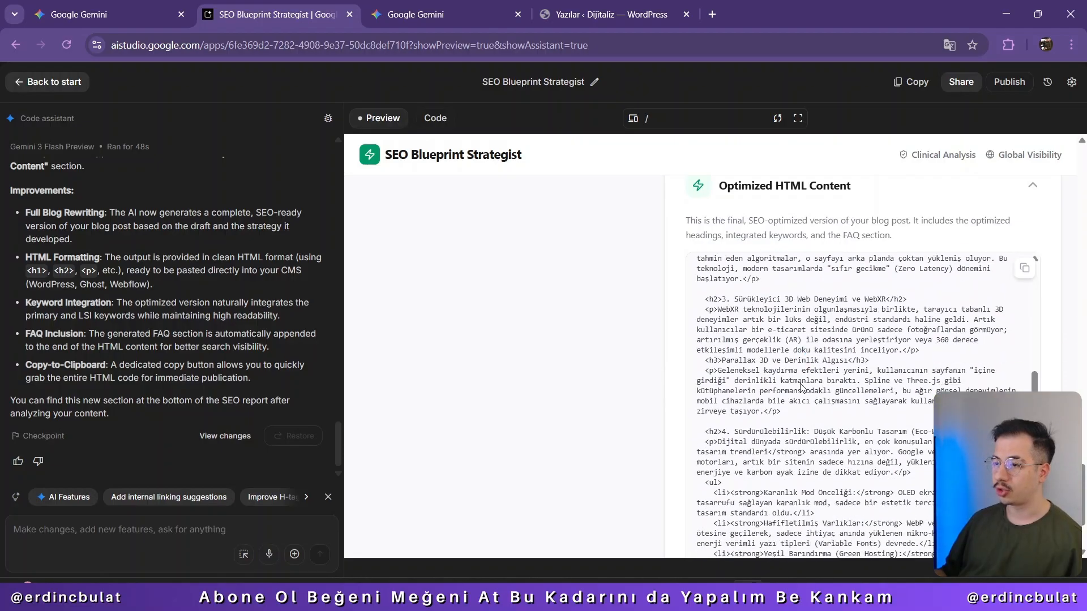
scroll(801, 387, "down", 2)
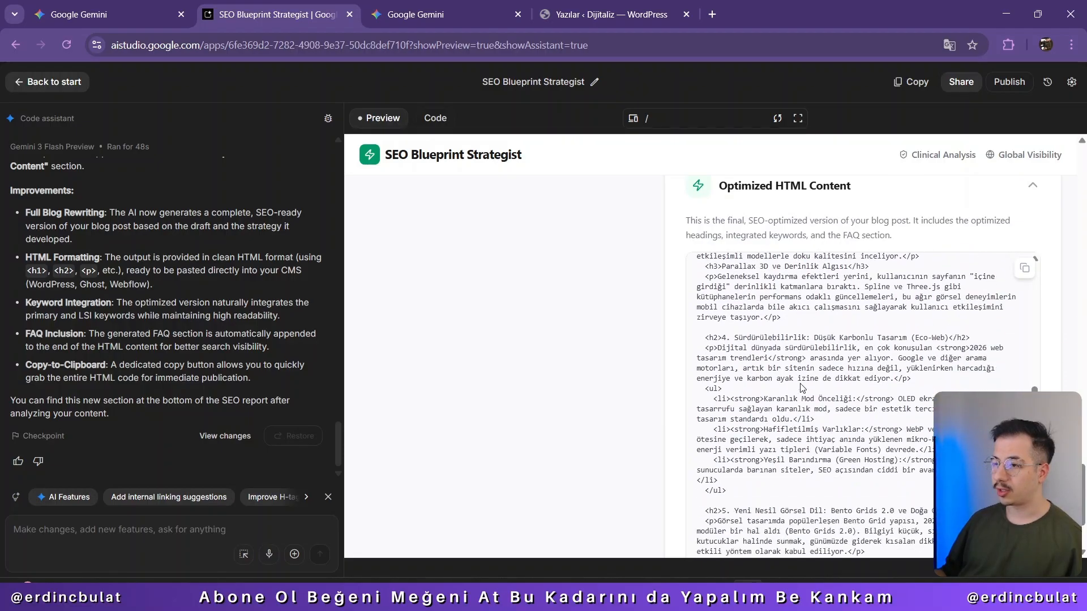
scroll(802, 388, "down", 2)
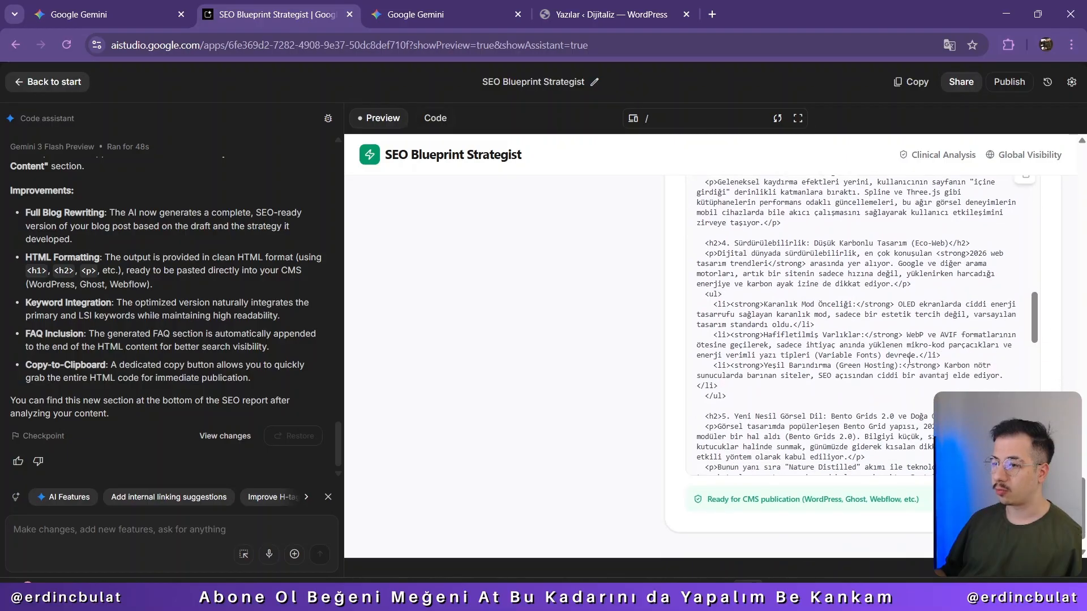
scroll(917, 345, "down", 10)
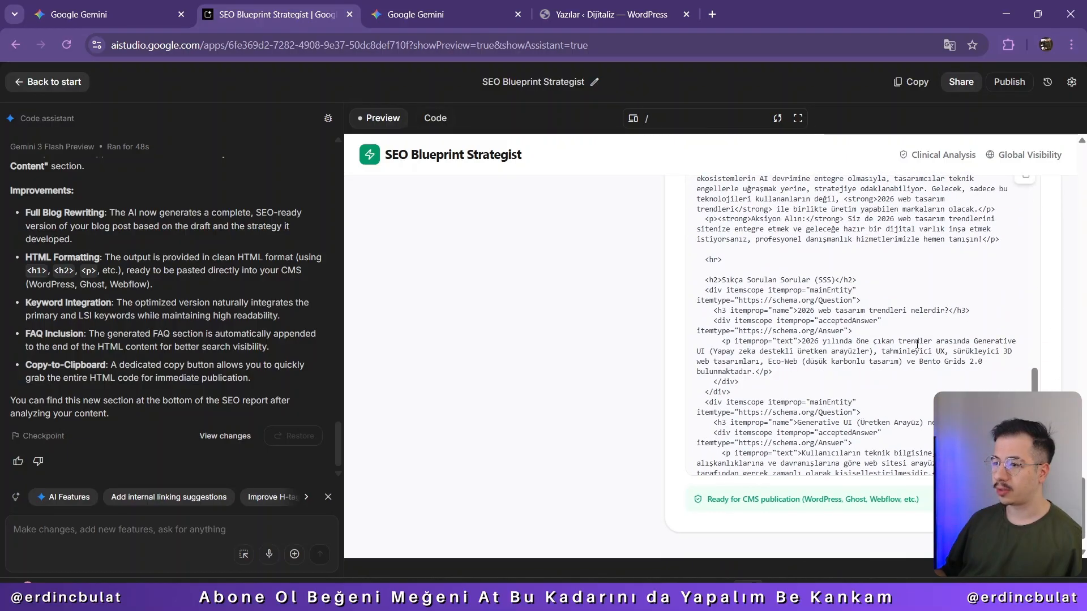
scroll(931, 378, "up", 15)
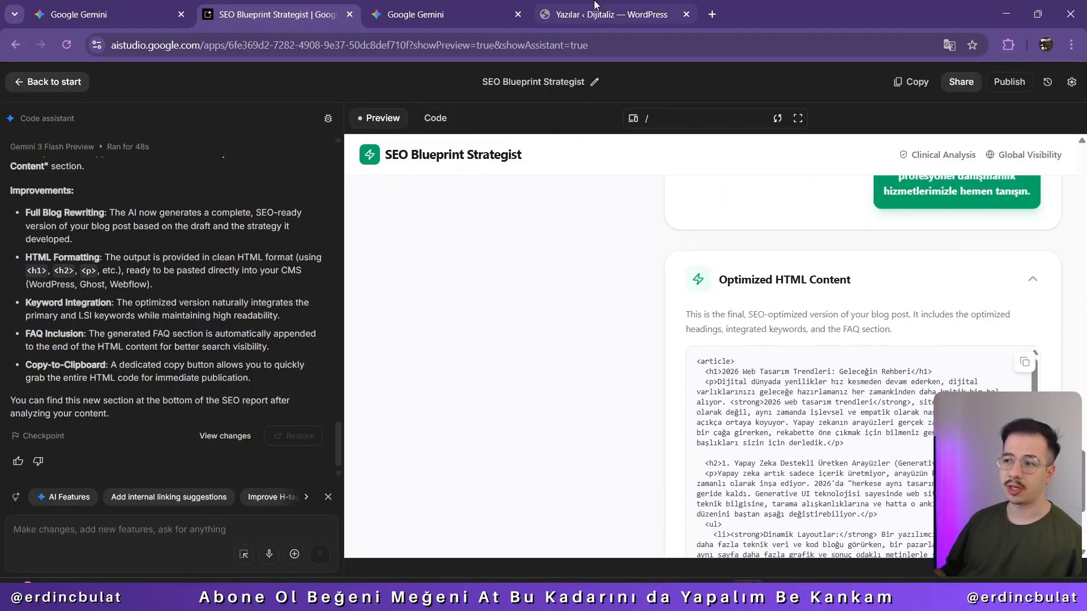
Switch to the WordPress admin, add a new post, insert the copied HTML article and check its headings and comparison table
left_click(611, 15)
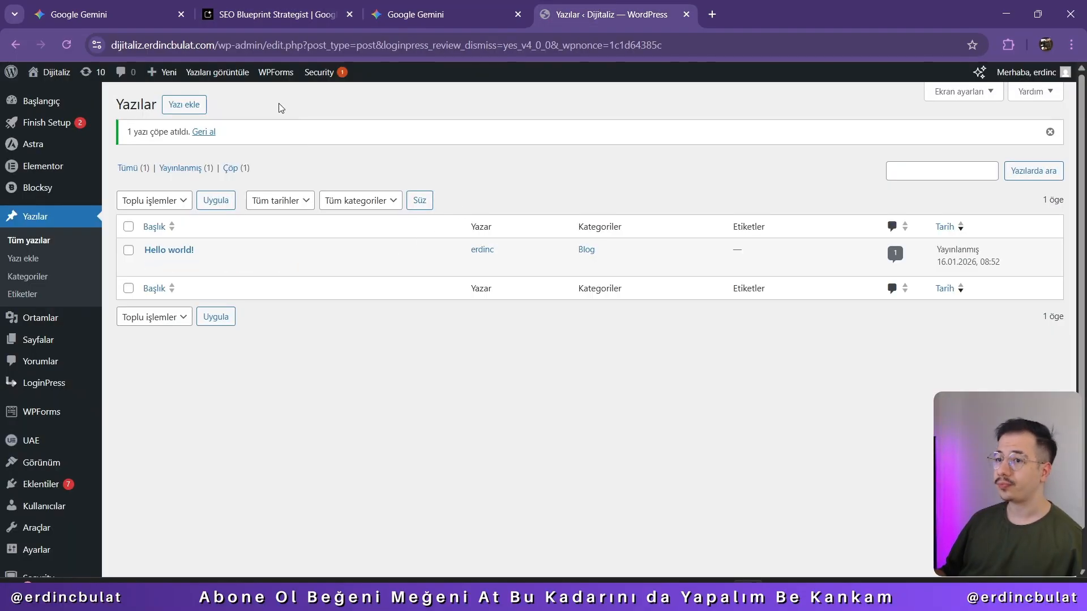
left_click(95, 214)
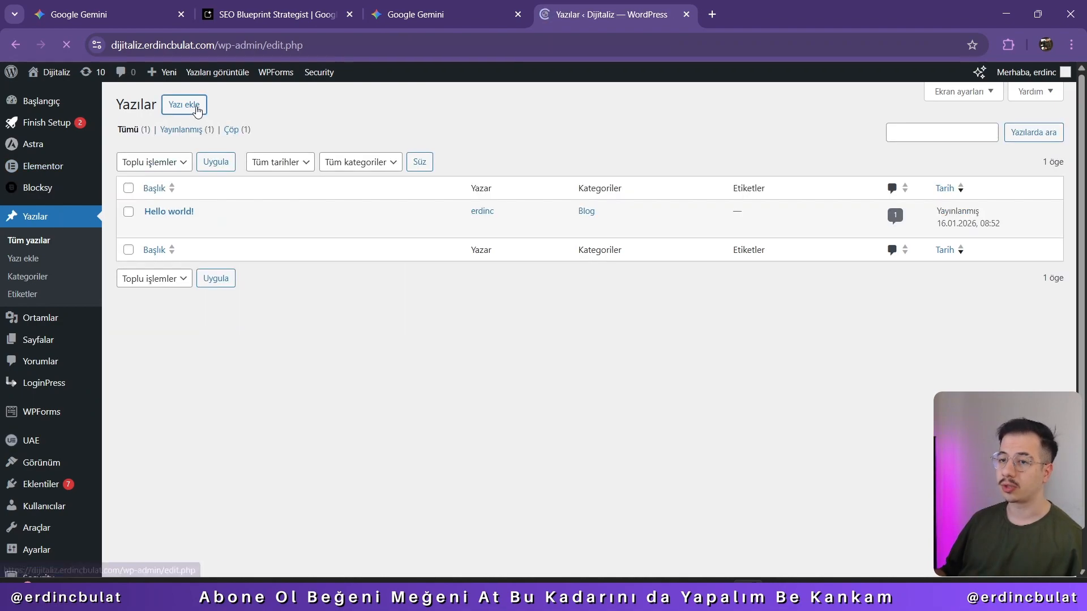
left_click(198, 110)
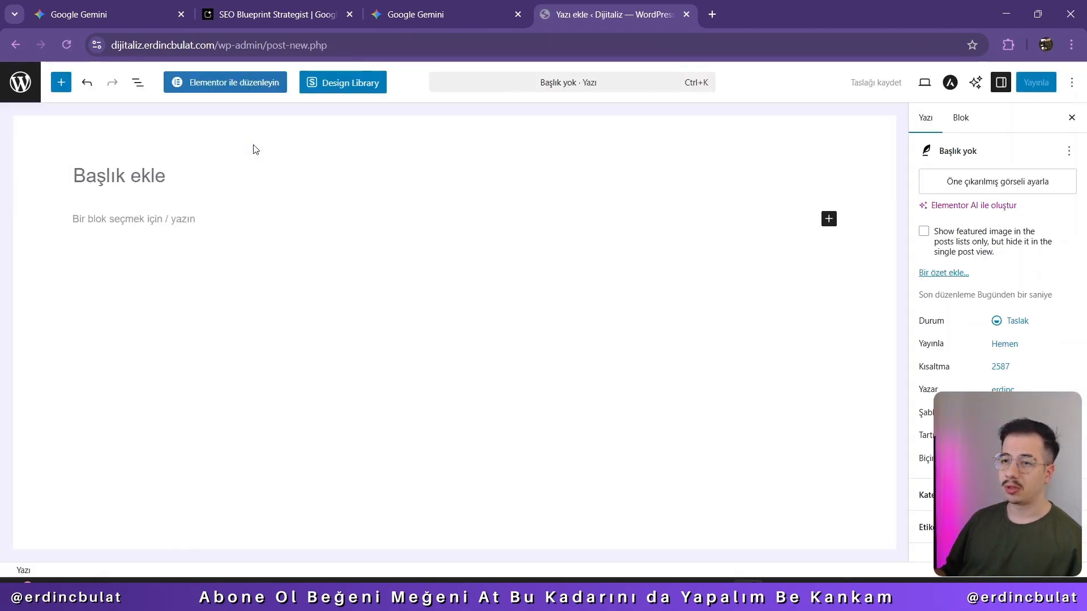
left_click(173, 180)
key("ctrl+v")
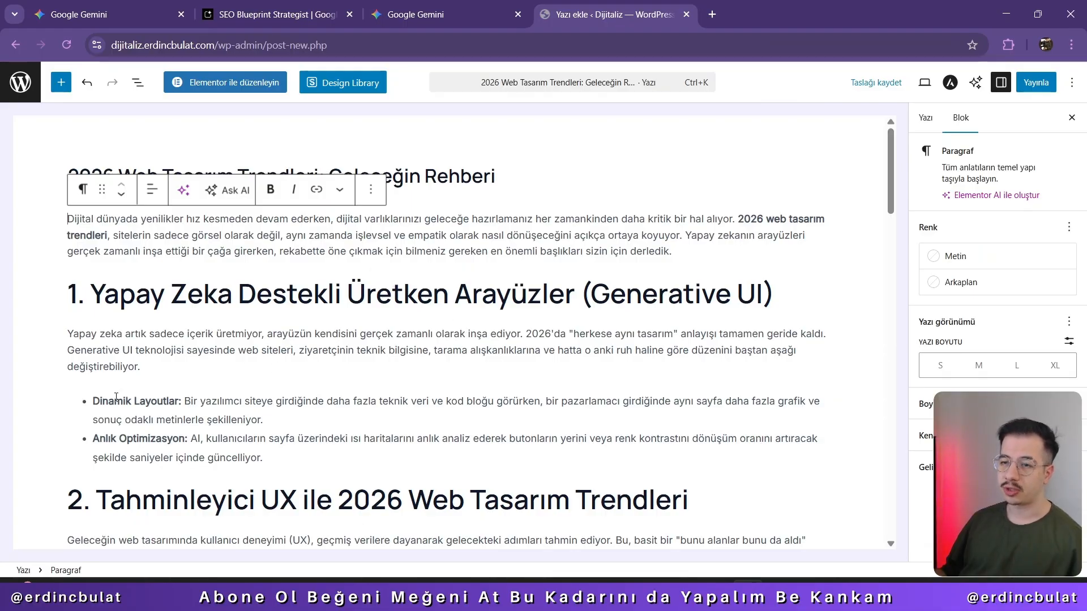
left_click(19, 316)
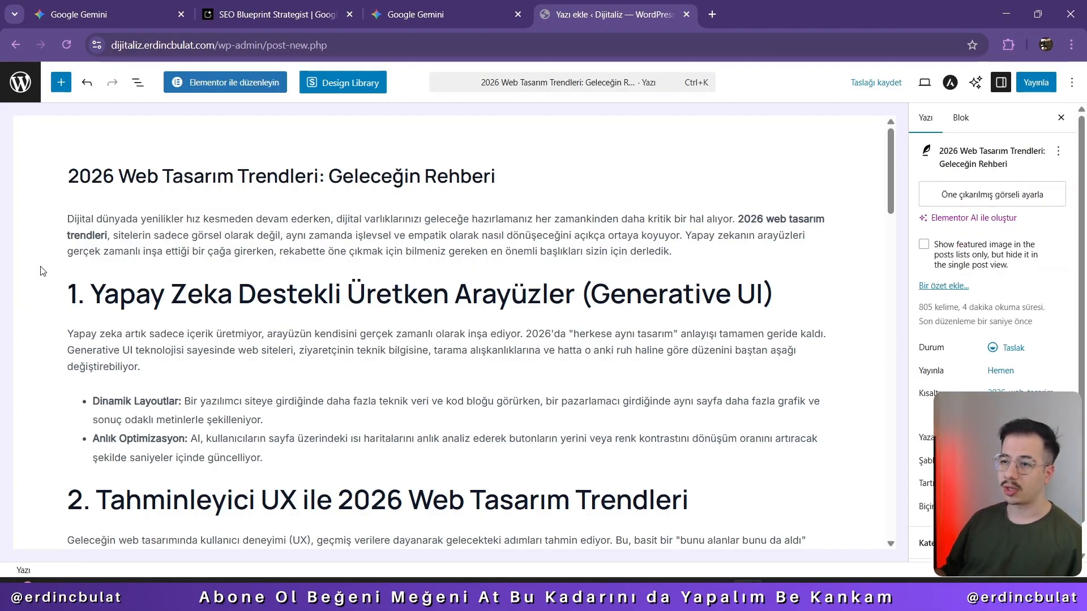
scroll(170, 370, "down", 7)
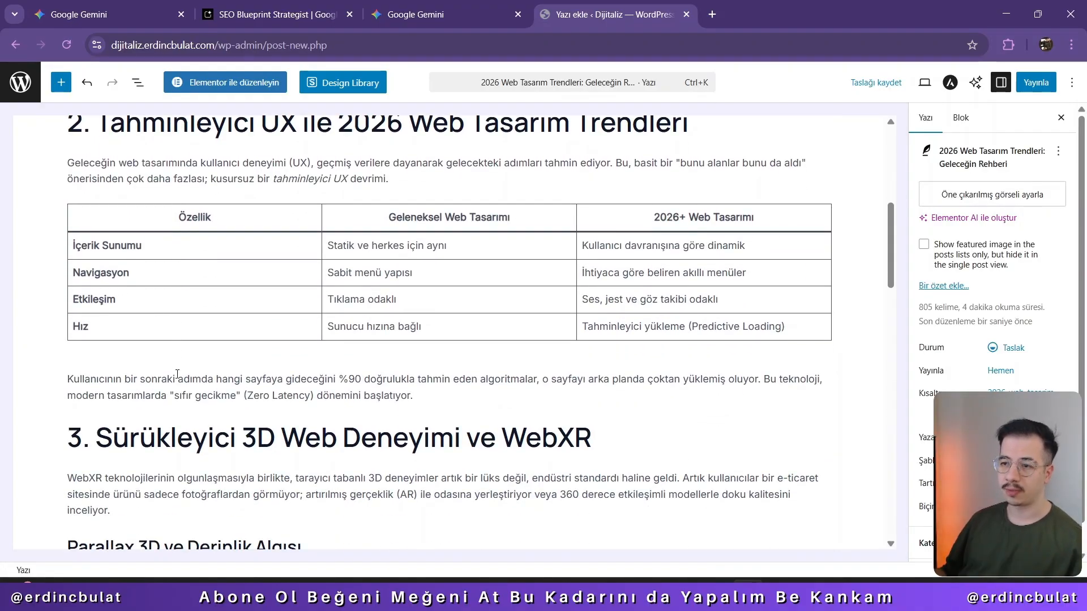
scroll(178, 374, "down", 2)
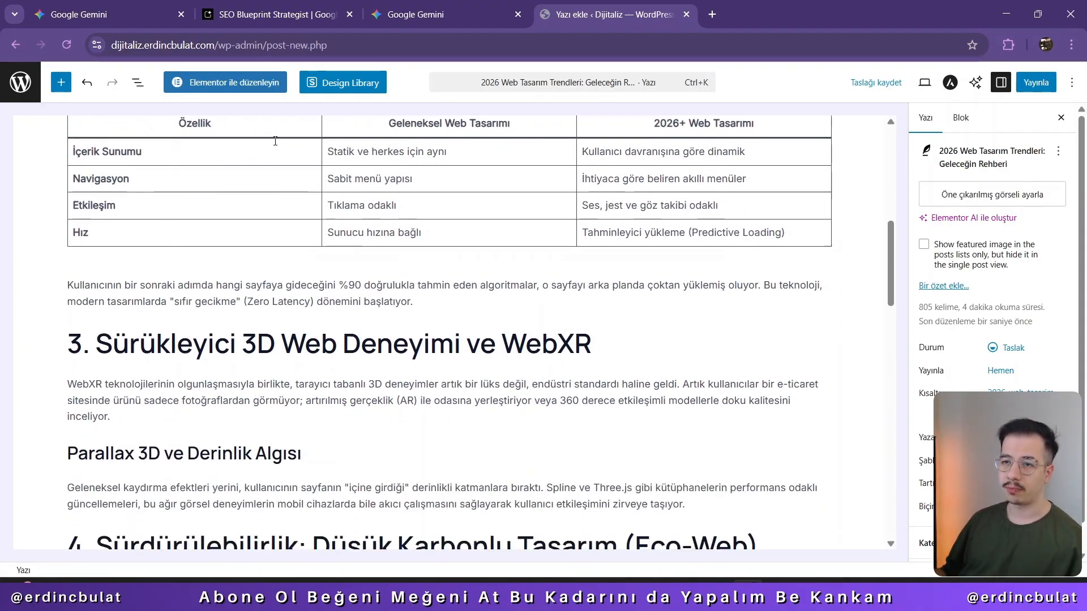
Open the post in the Elementor editor and add a single-column container with vertical direction
left_click(238, 83)
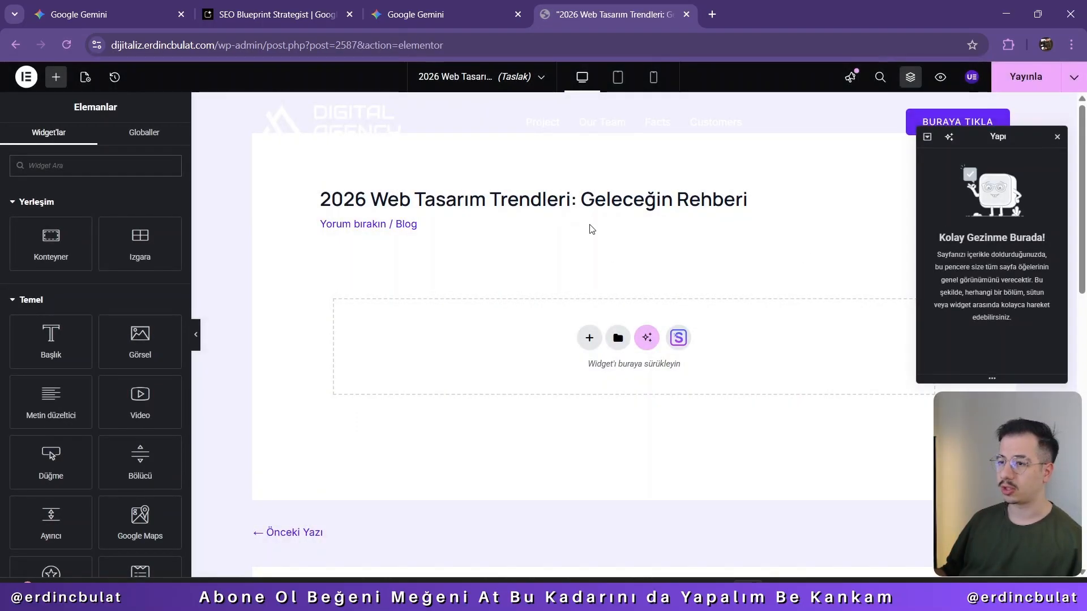
left_click(589, 338)
left_click(577, 385)
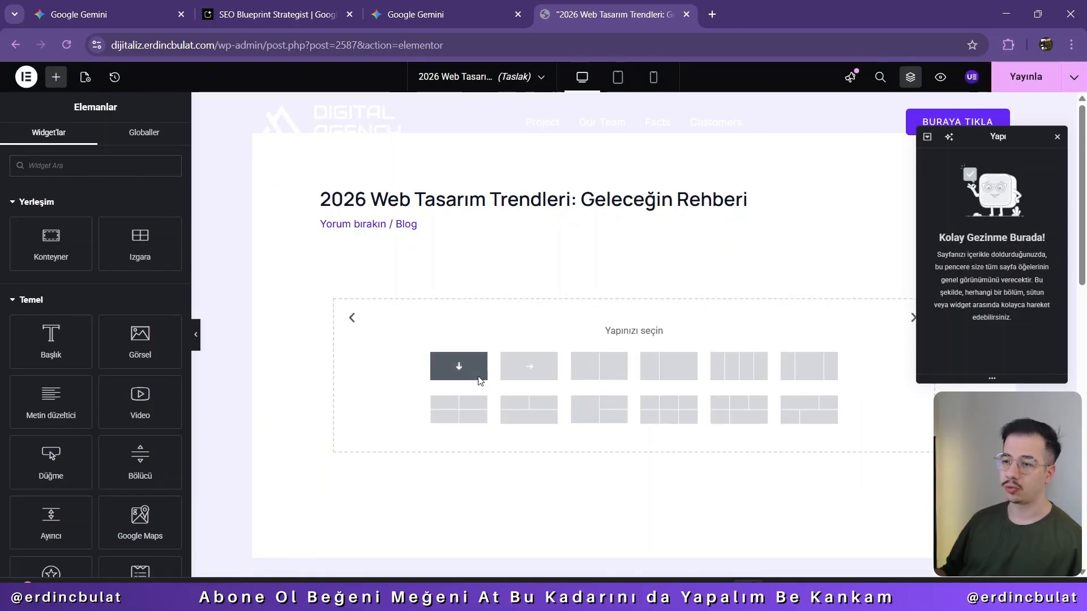
left_click(478, 378)
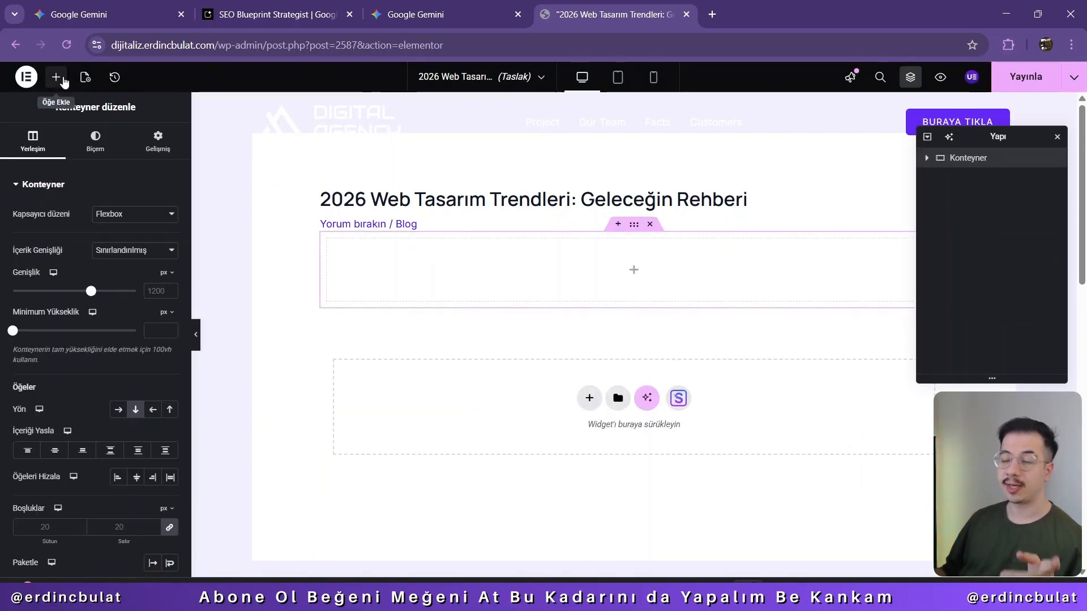
Add an HTML widget to the container and paste the optimized article code into it
left_click(62, 83)
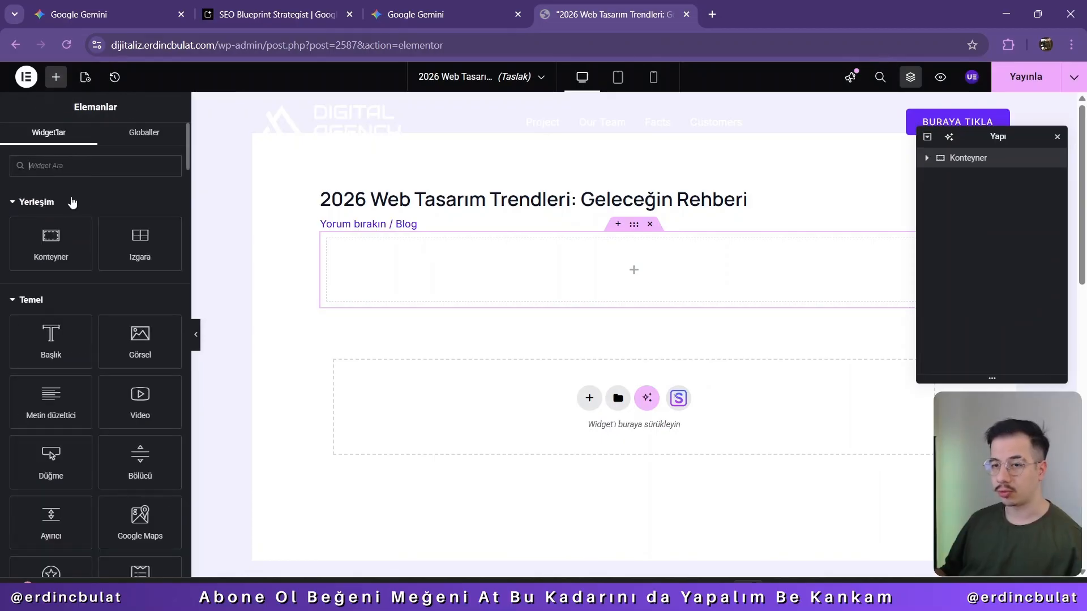
type("html")
left_click(54, 230)
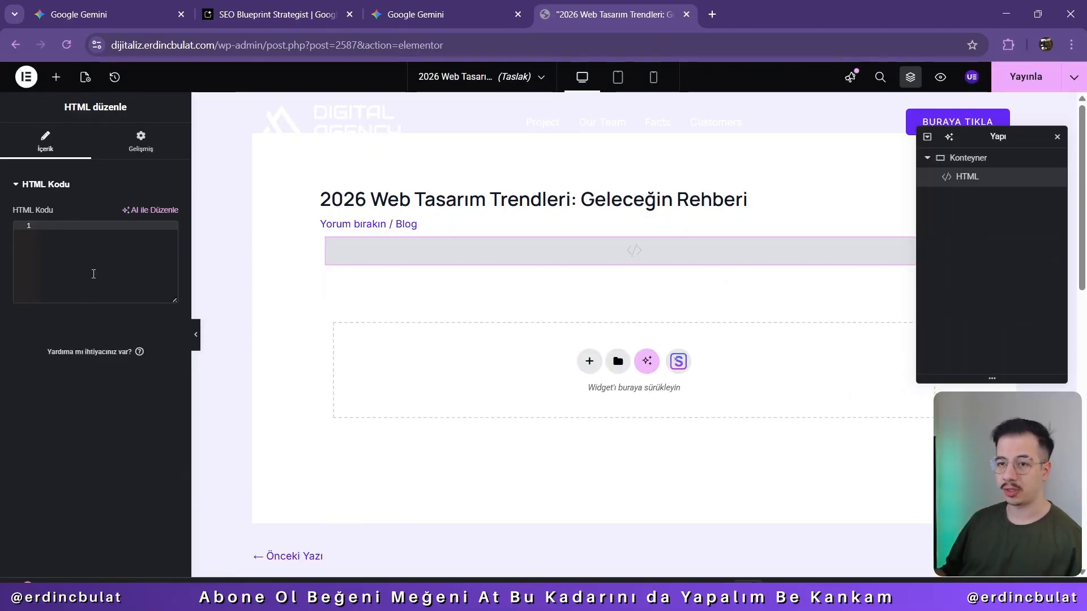
key("ctrl+v")
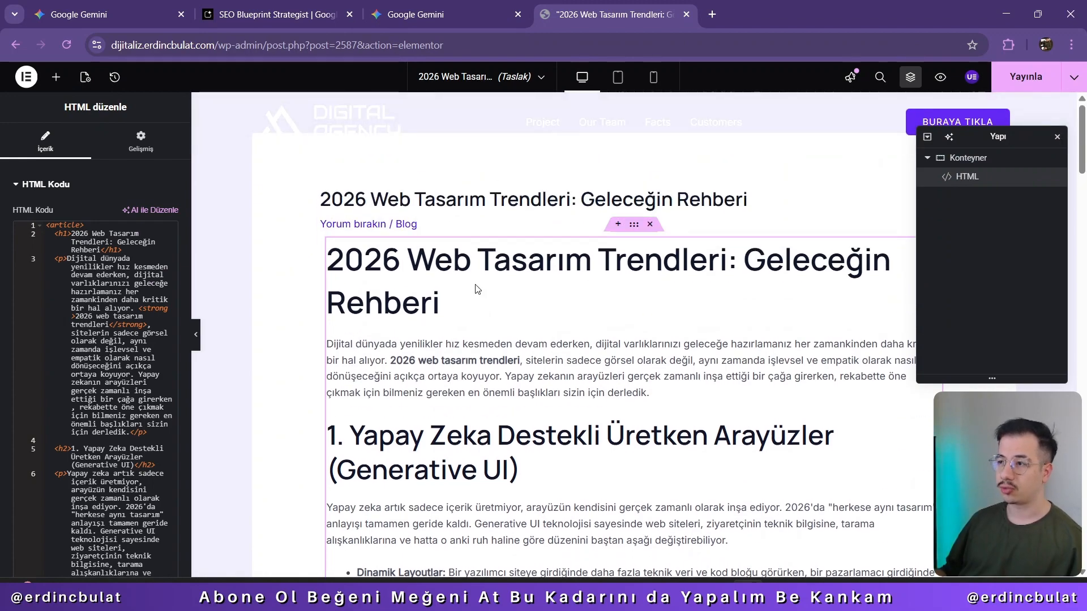
Examine the rendered article alongside the code, comparing the h1 title and the first h2 heading with their tags
scroll(476, 289, "down", 2)
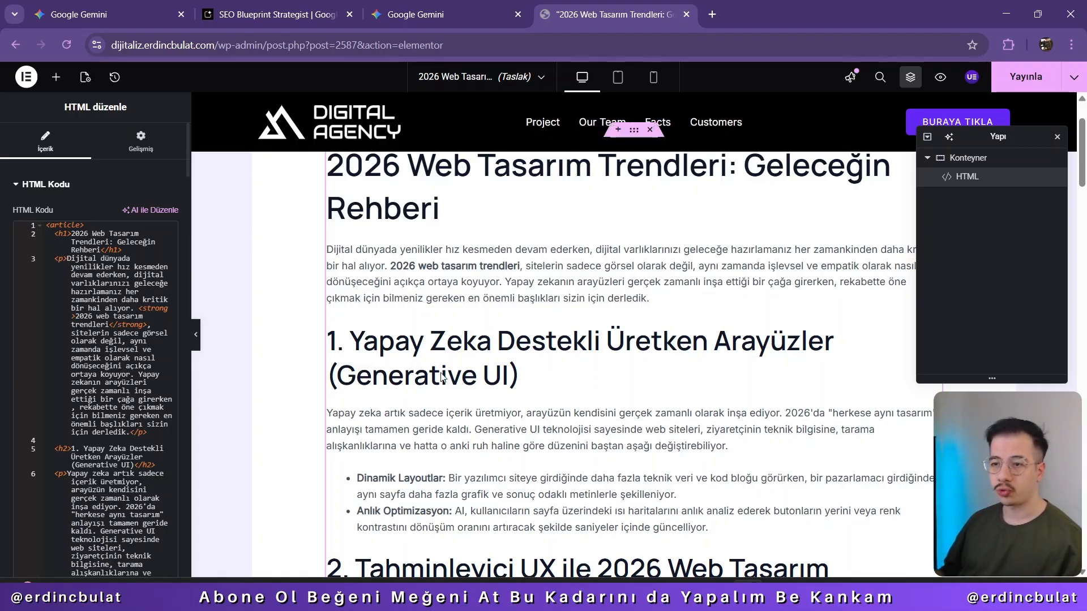
scroll(443, 377, "down", 5)
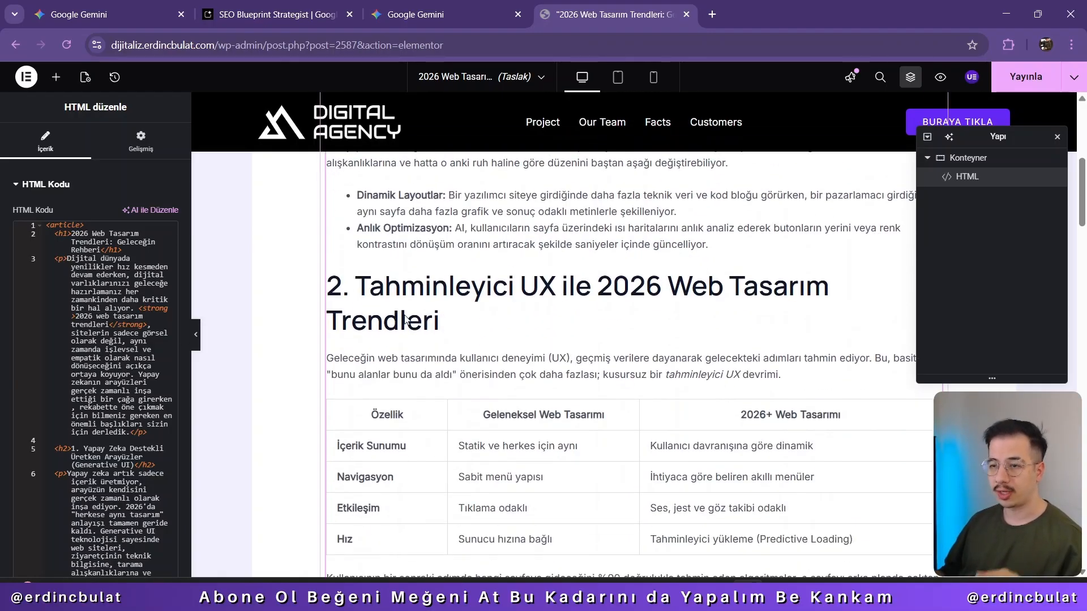
scroll(405, 320, "up", 7)
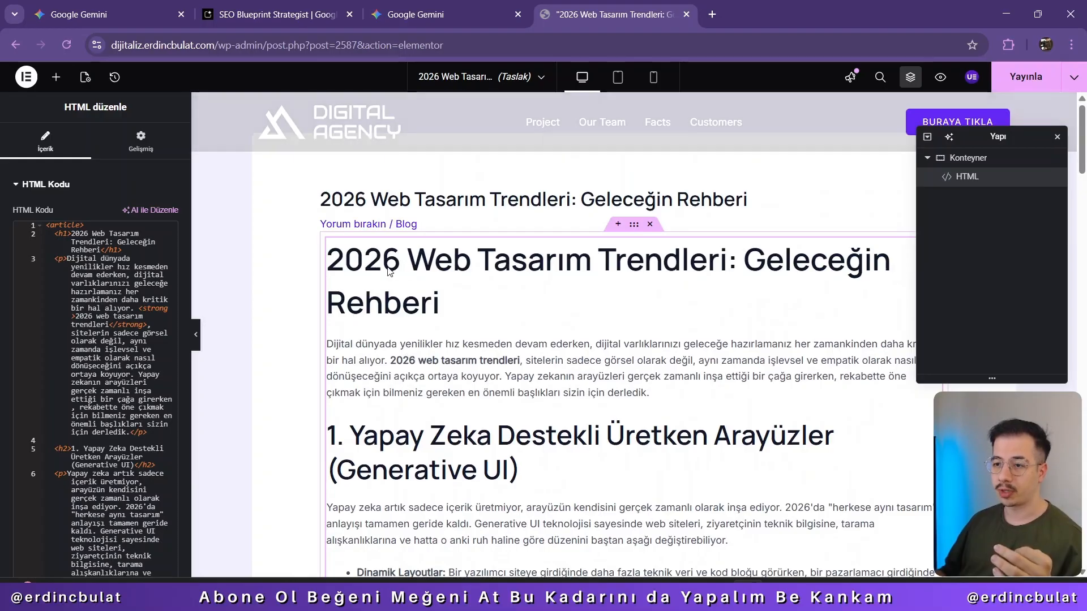
left_click_drag(389, 272, 413, 338)
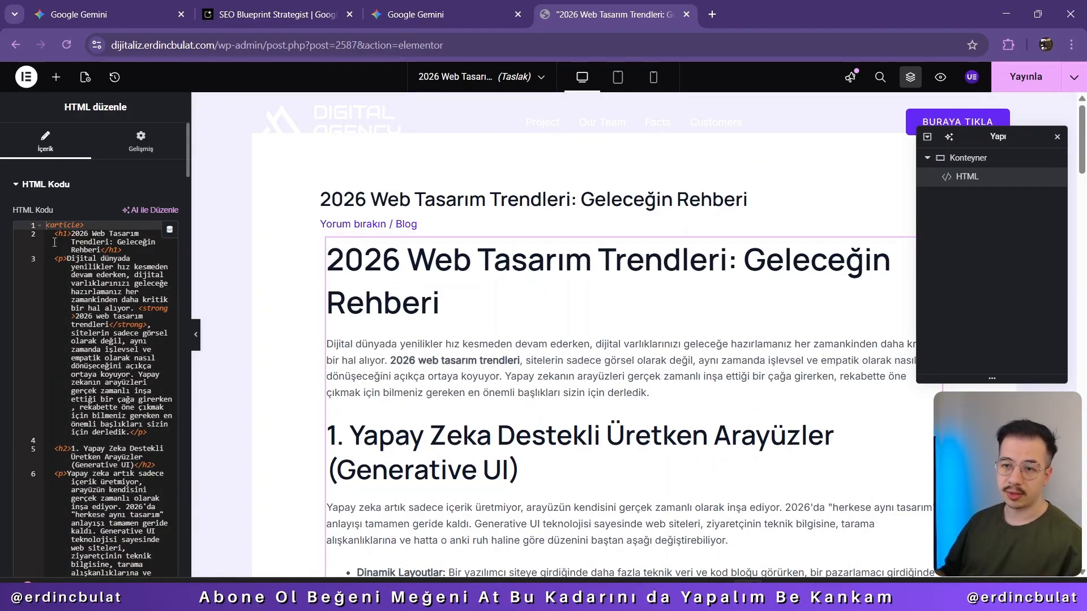
left_click(74, 242)
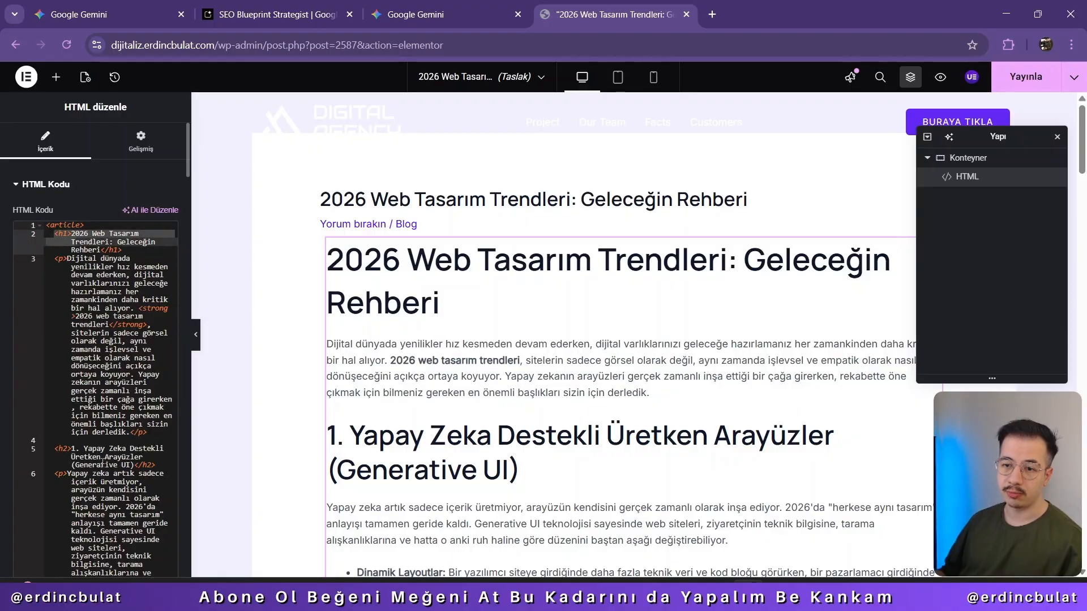
scroll(76, 392, "down", 2)
left_click_drag(54, 354, 79, 355)
left_click(88, 380)
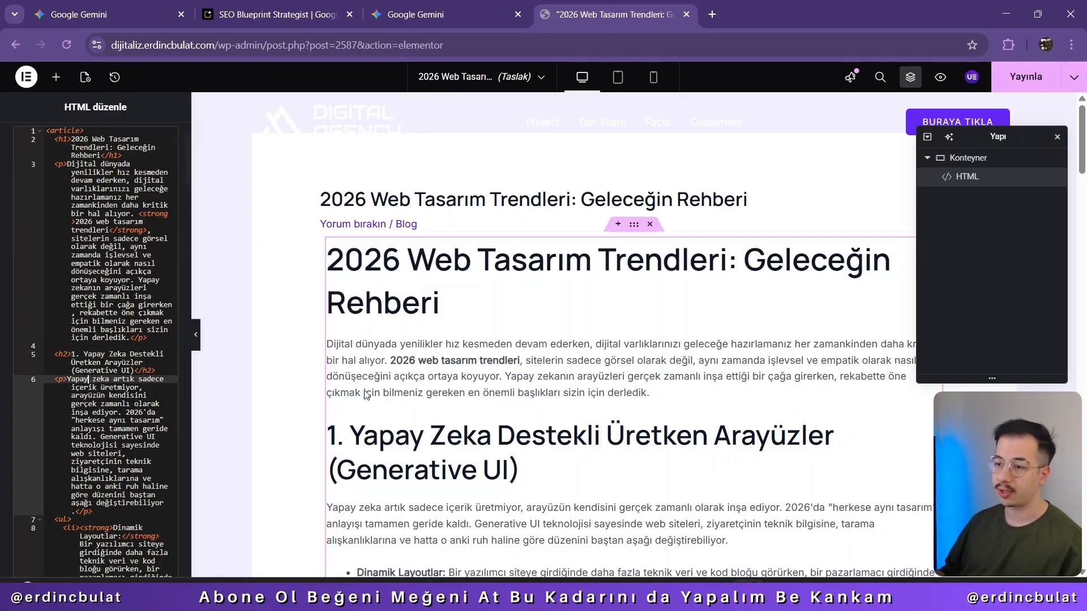
Check the rest of the rendered article down to the final FAQ question and publish the post
scroll(426, 429, "down", 5)
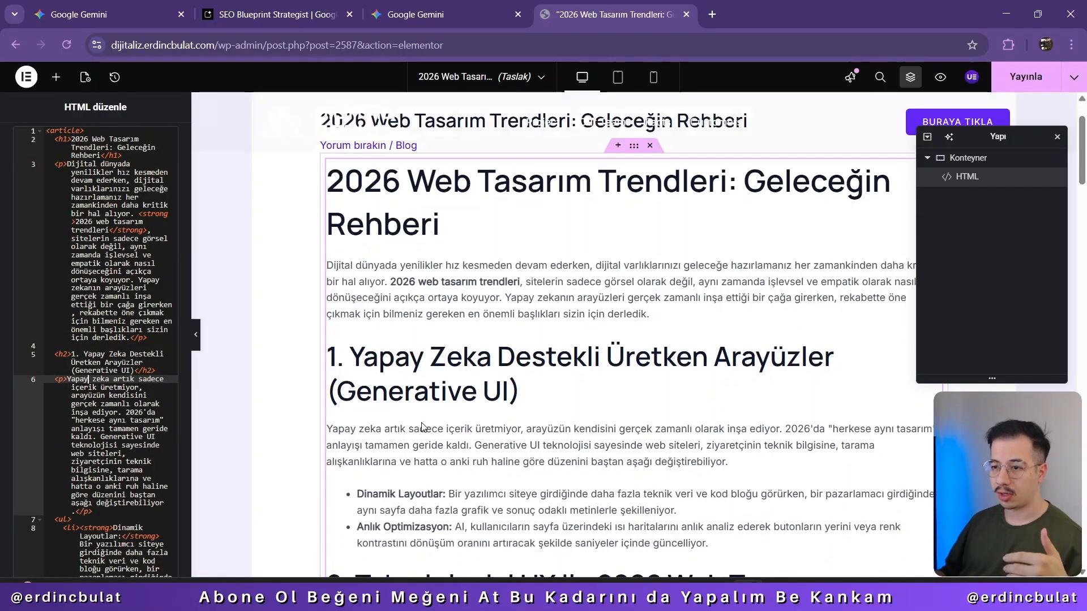
scroll(389, 321, "down", 3)
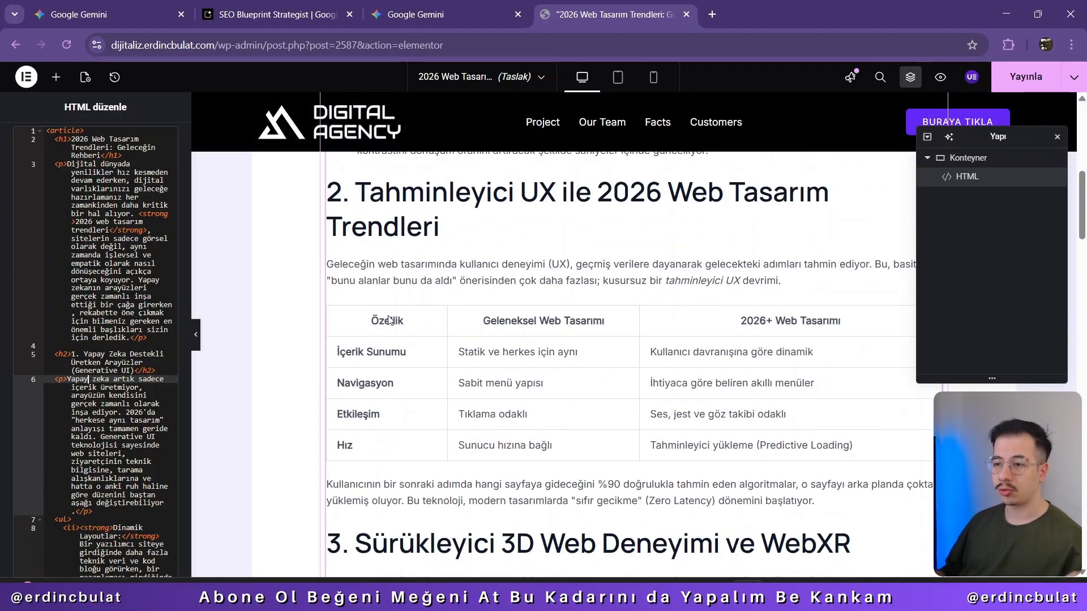
scroll(672, 367, "down", 2)
scroll(658, 328, "down", 15)
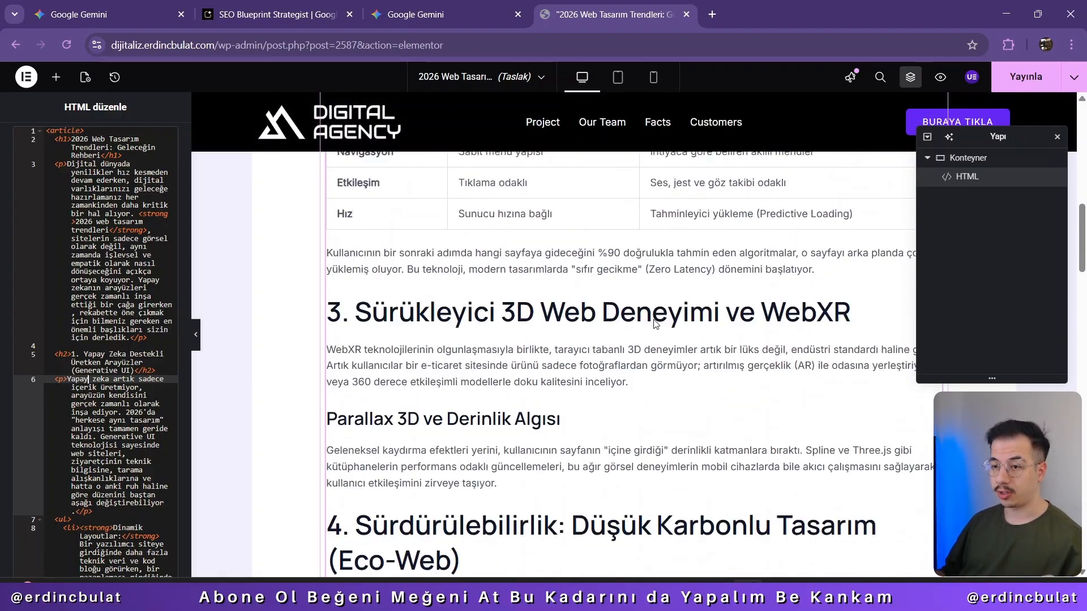
scroll(655, 324, "down", 12)
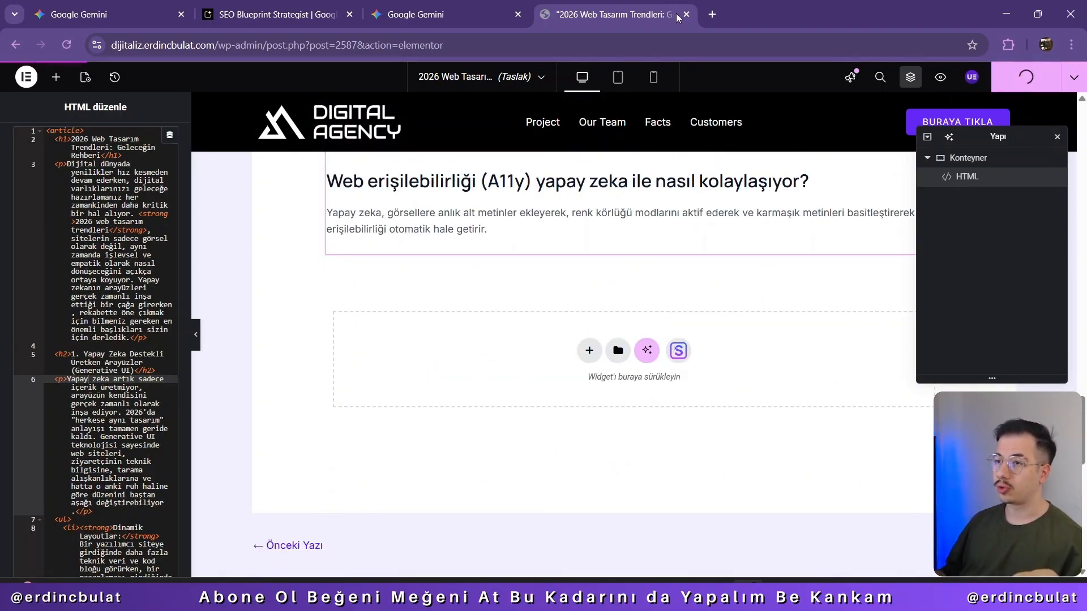
Return to the SEO Blueprint Strategist report and review its Readability Enhancements and Conversion CTA text
left_click(271, 14)
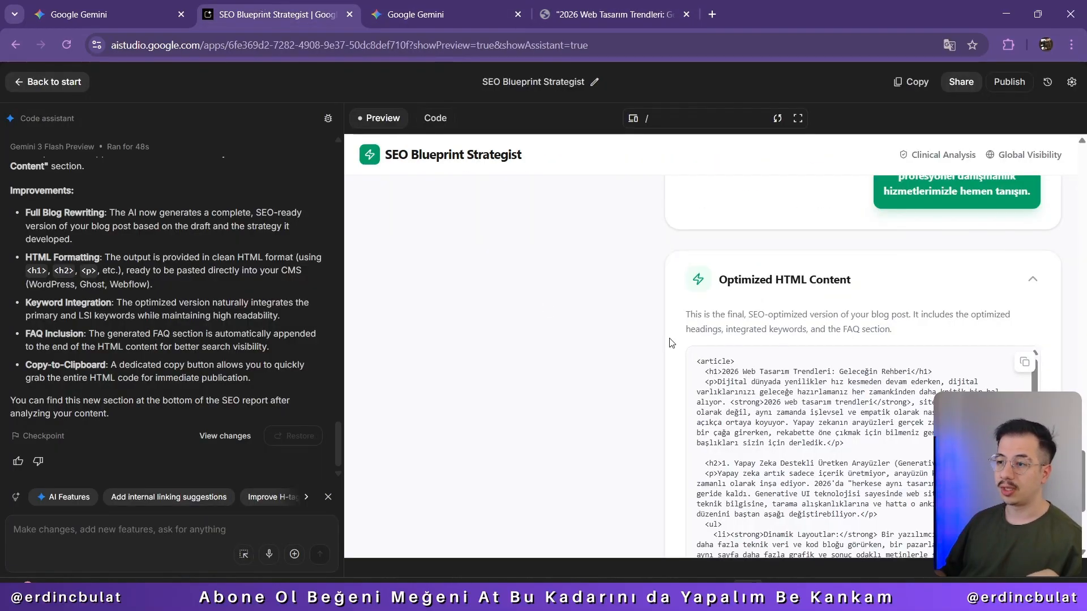
scroll(696, 356, "down", 3)
scroll(682, 369, "up", 6)
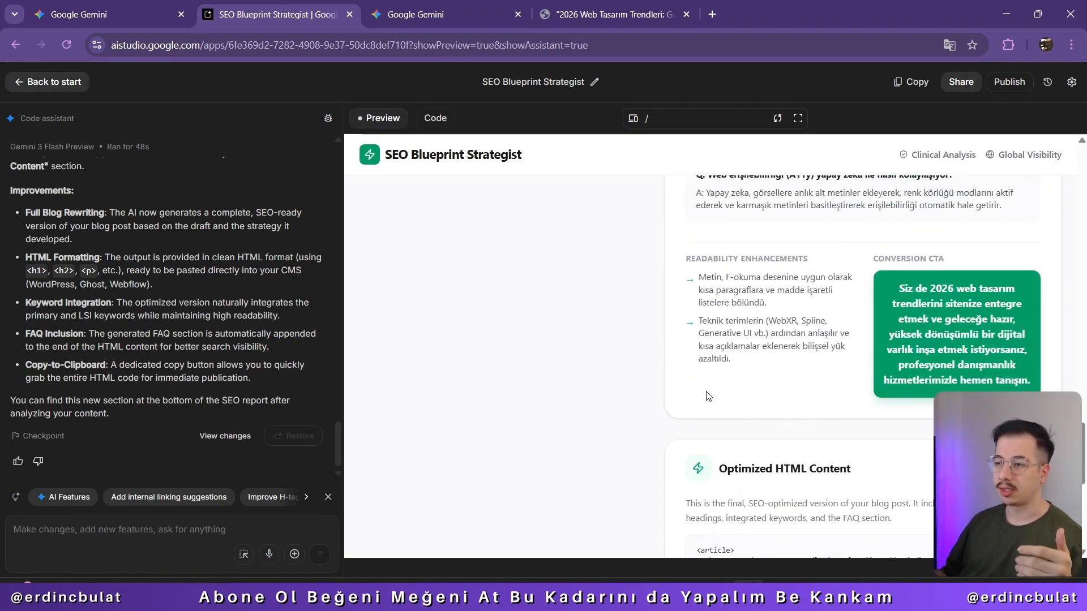
left_click_drag(720, 258, 806, 290)
left_click_drag(1010, 350, 934, 259)
scroll(624, 351, "up", 2)
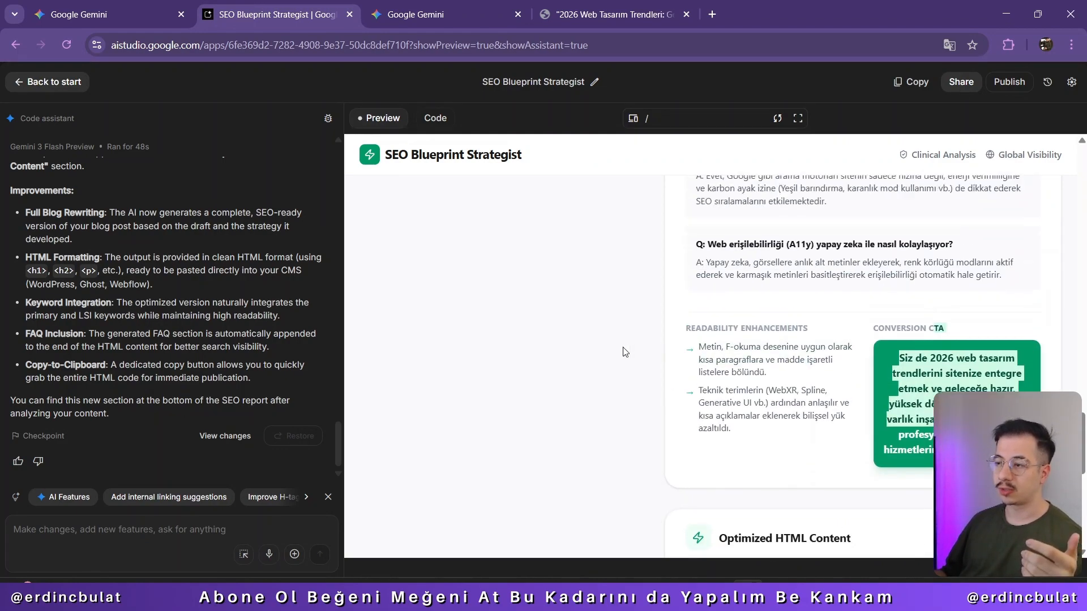
left_click(618, 365)
scroll(162, 501, "right", 1)
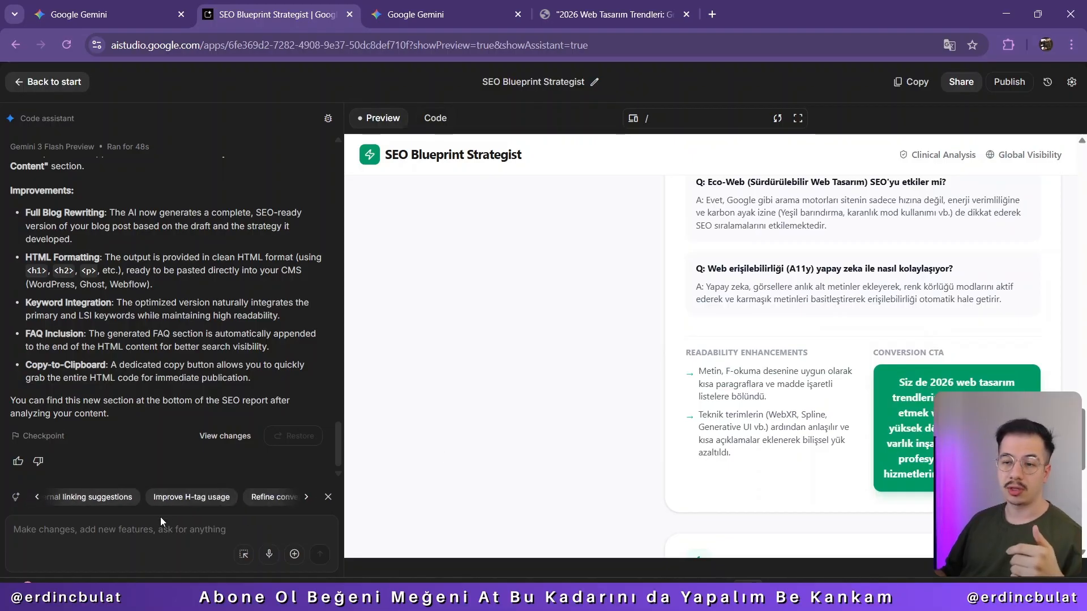
scroll(182, 505, "left", 1)
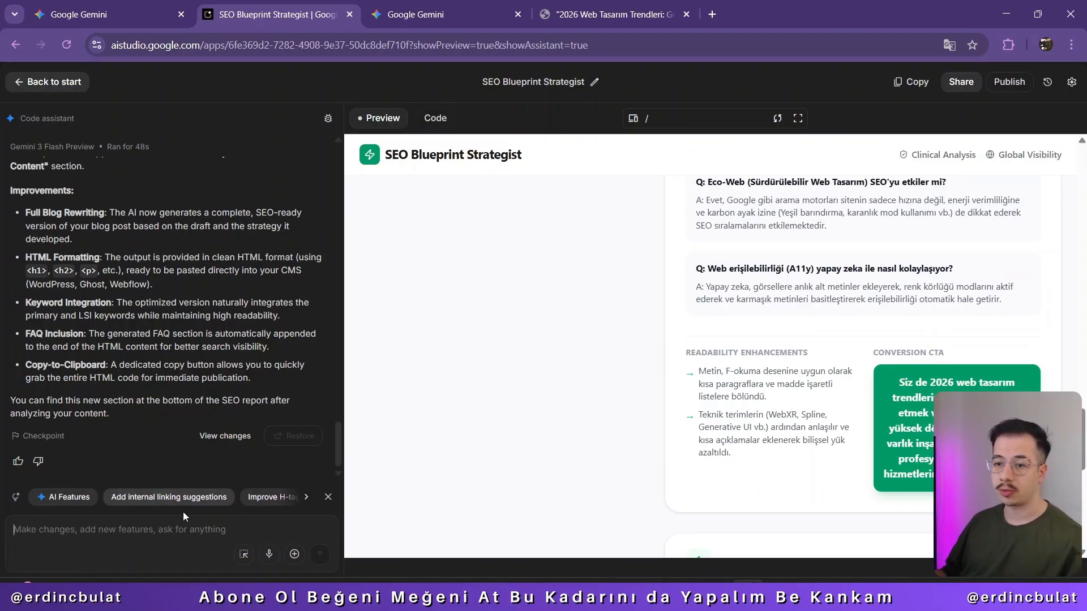
left_click(159, 536)
type("'")
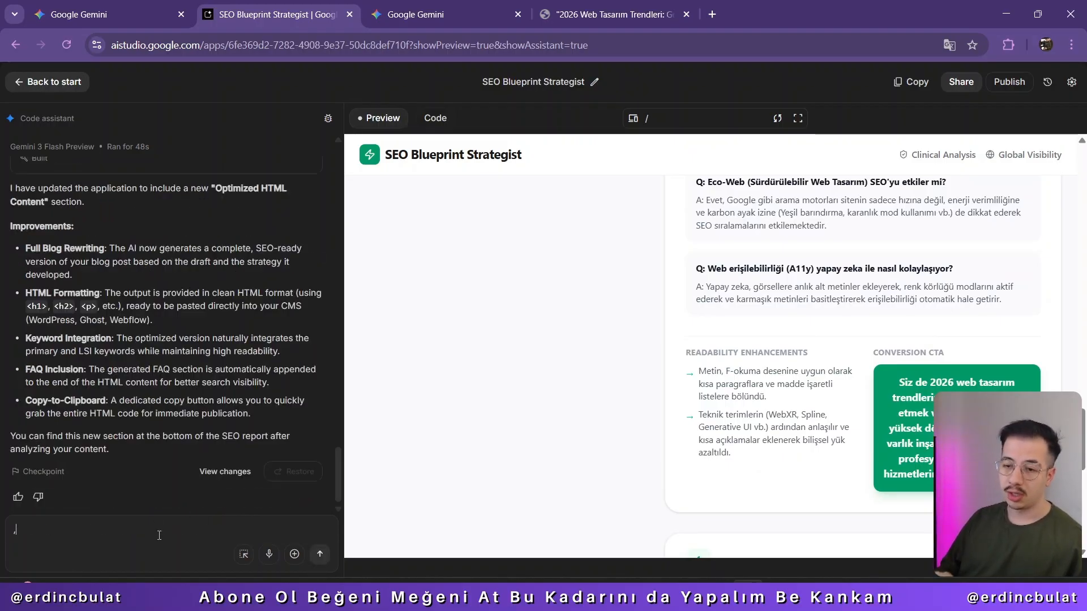
type("stediğim şekilde ta")
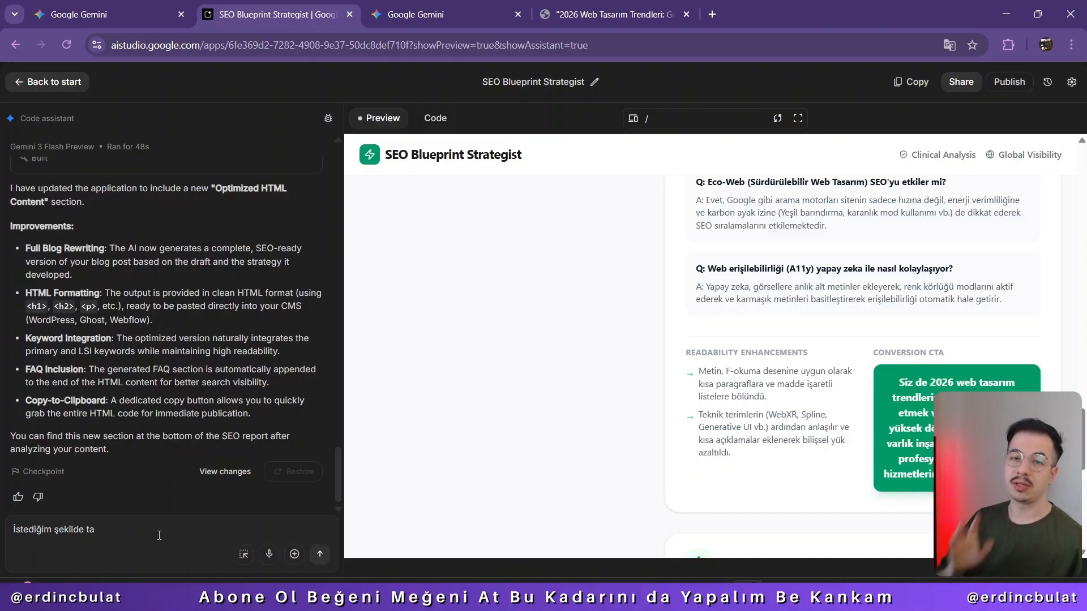
key("ctrl+a")
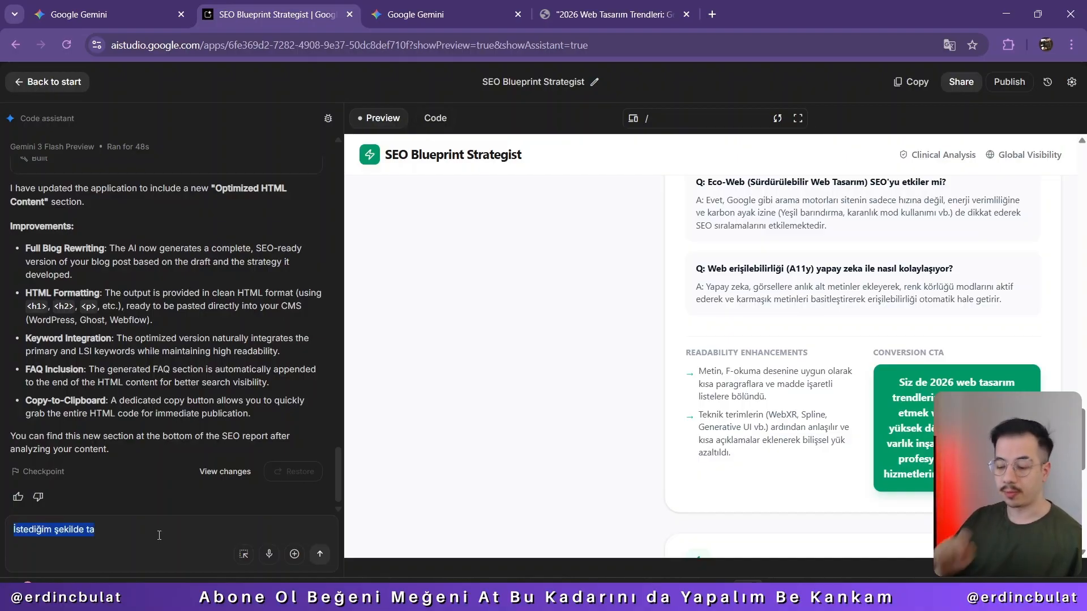
key("BackSpace")
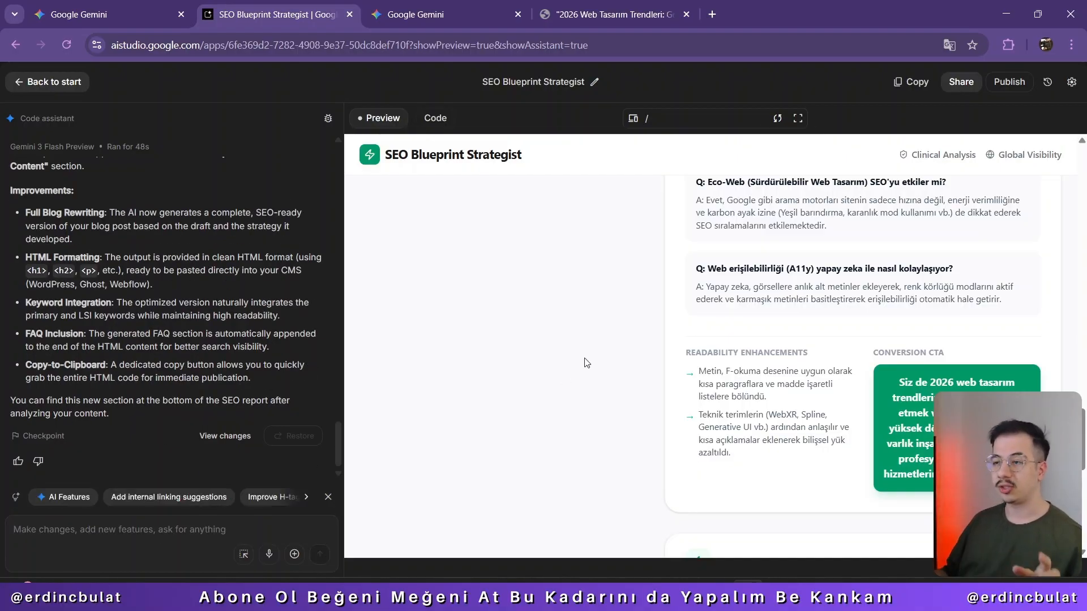
Review the SEO title tags and meta descriptions in the report's High-Performance Metadata section, alongside the blog draft
scroll(587, 363, "up", 15)
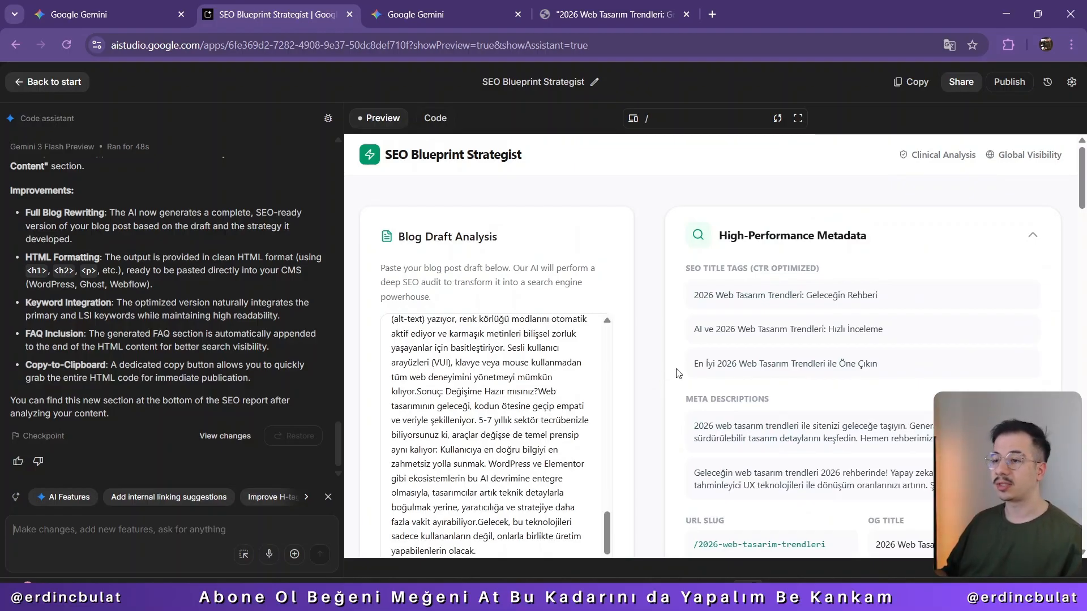
left_click_drag(691, 266, 727, 267)
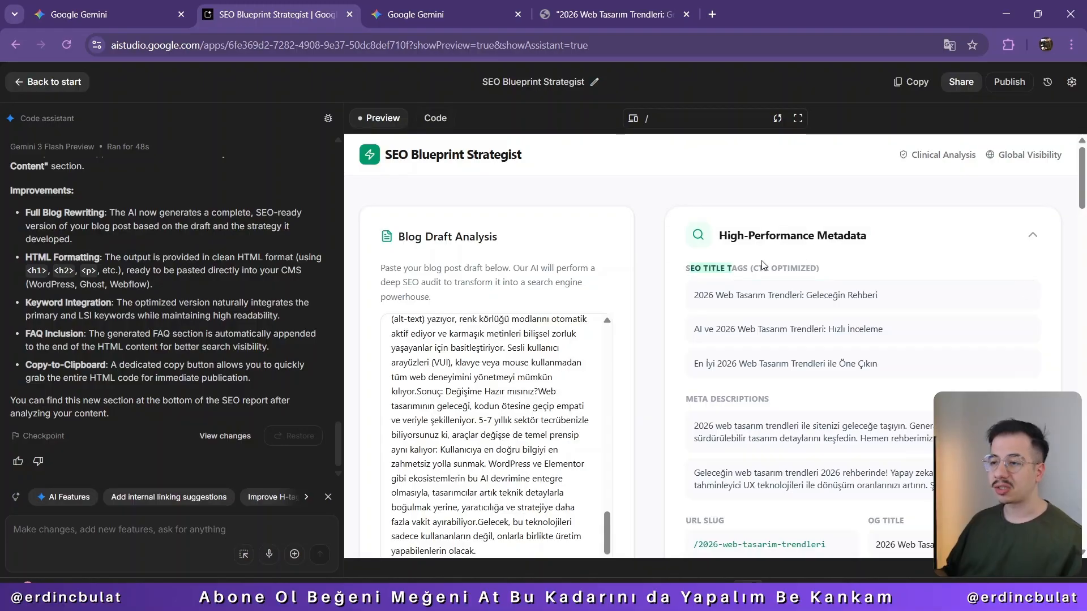
double_click(767, 263)
left_click(766, 264)
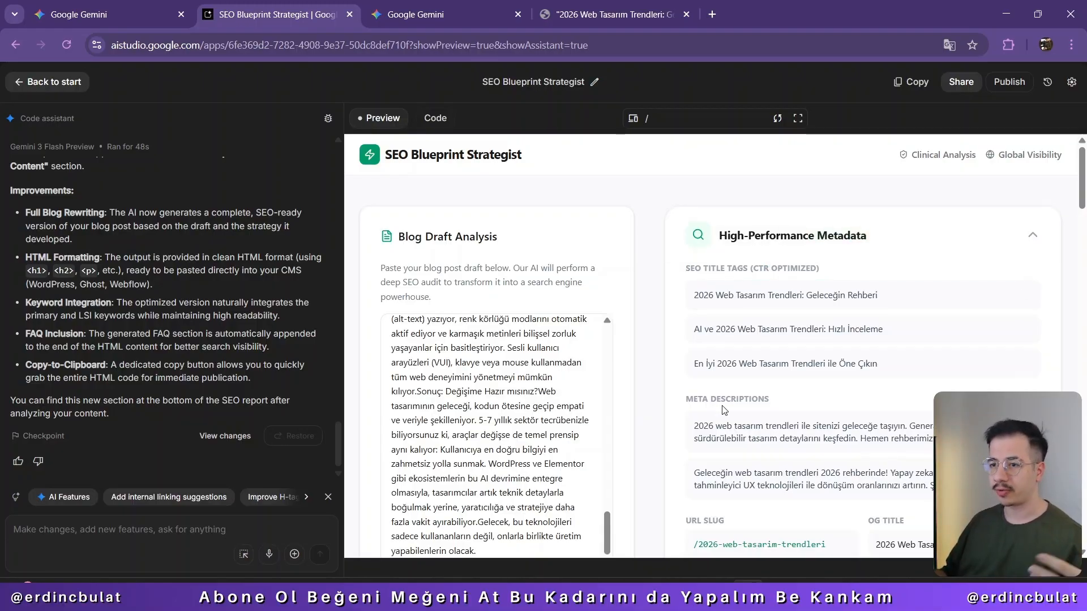
scroll(724, 411, "down", 2)
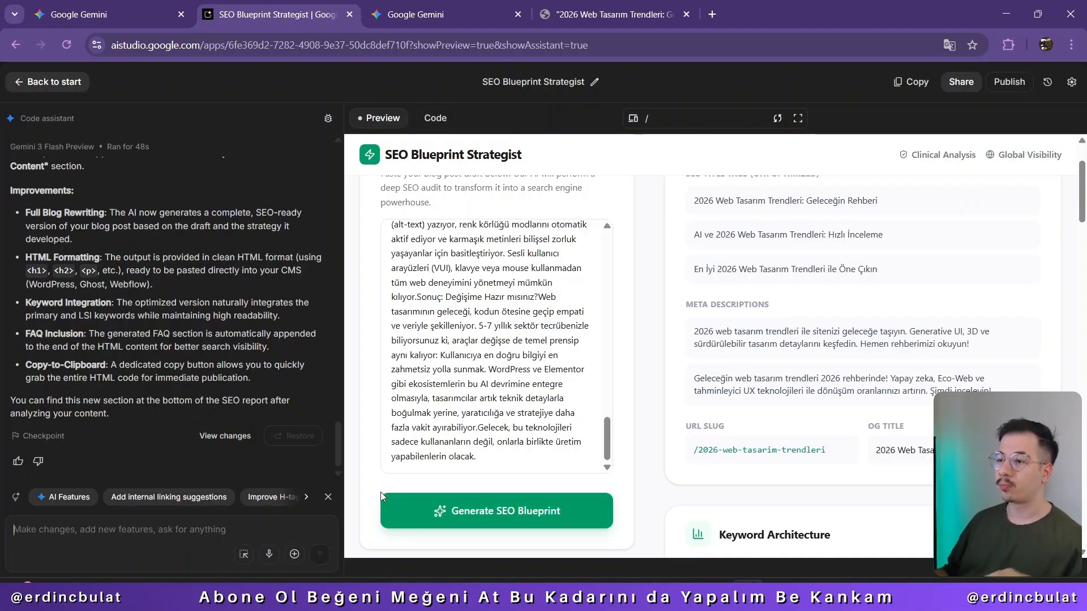
scroll(629, 353, "up", 2)
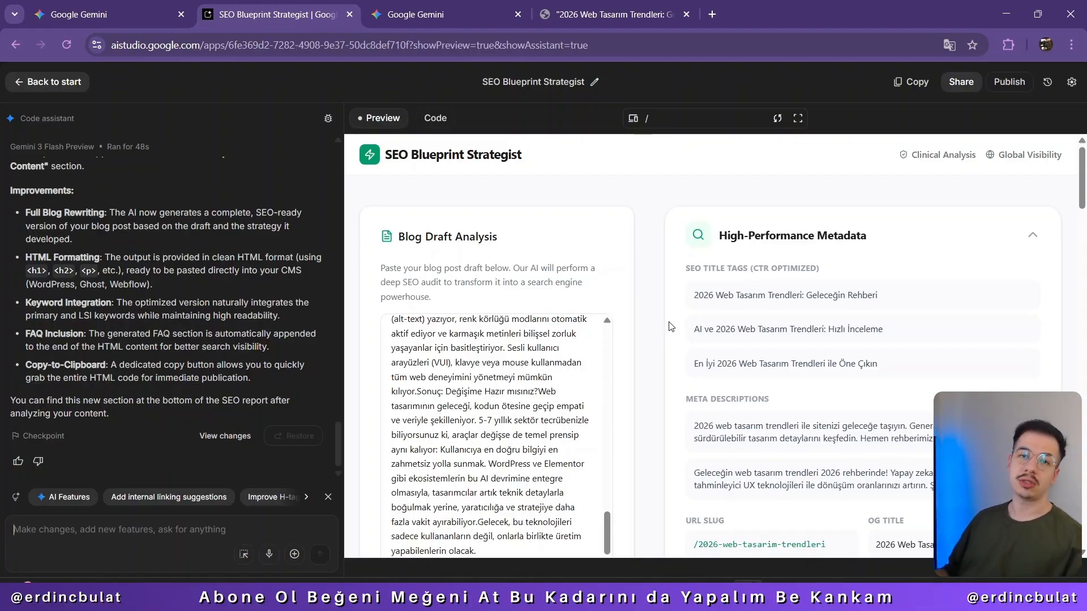
left_click(116, 5)
left_click(282, 7)
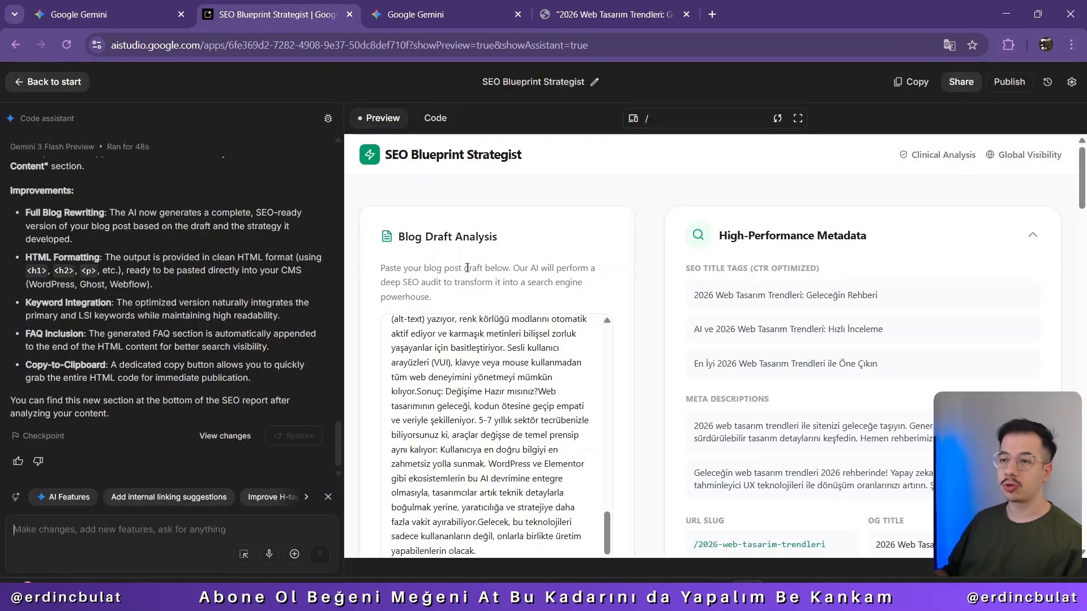